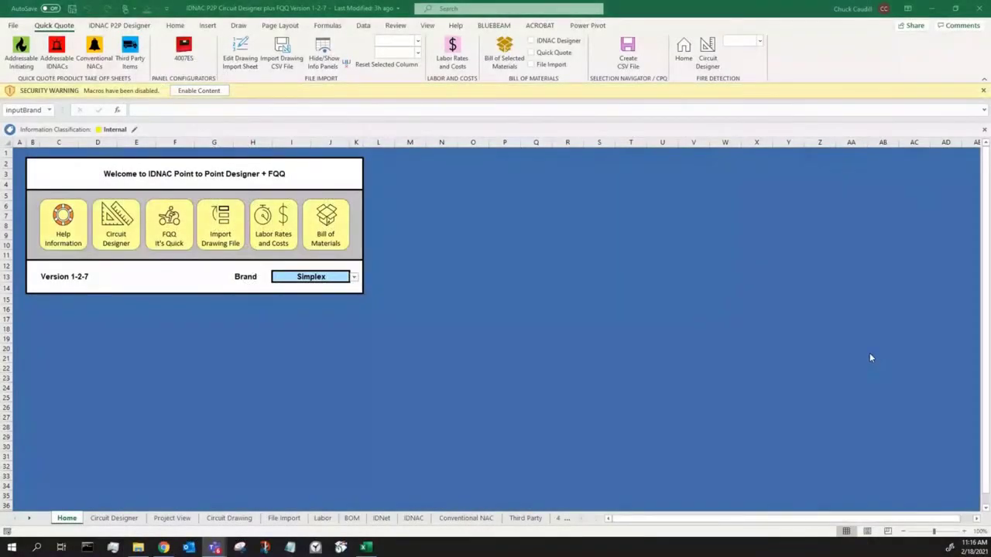
Step: Enable the workbook's macros and accept the software license agreement
click(196, 92)
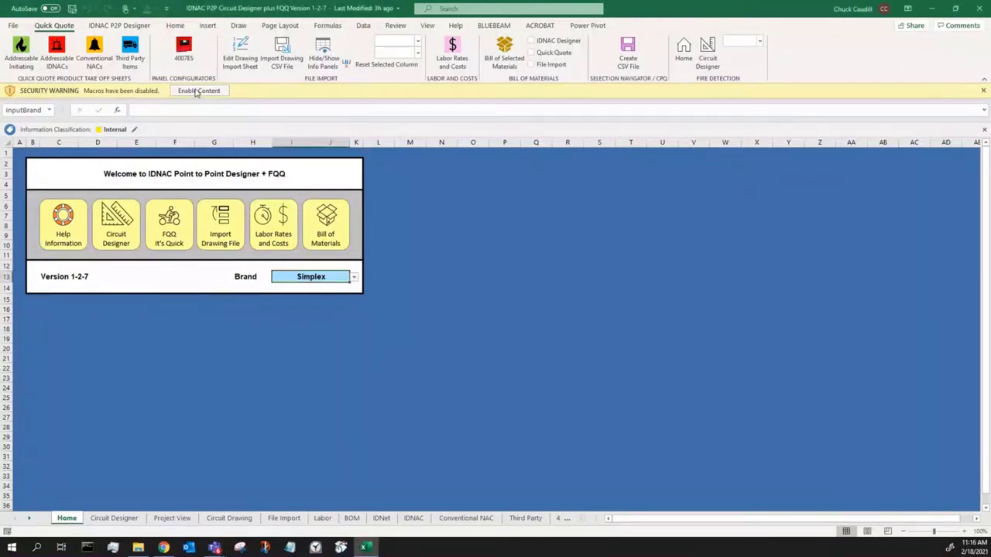
click(197, 91)
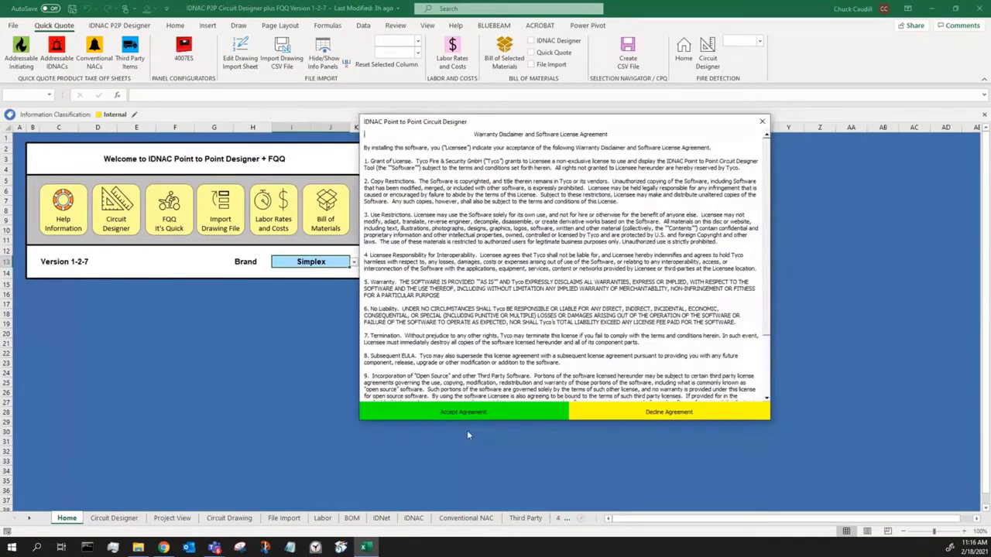
click(467, 413)
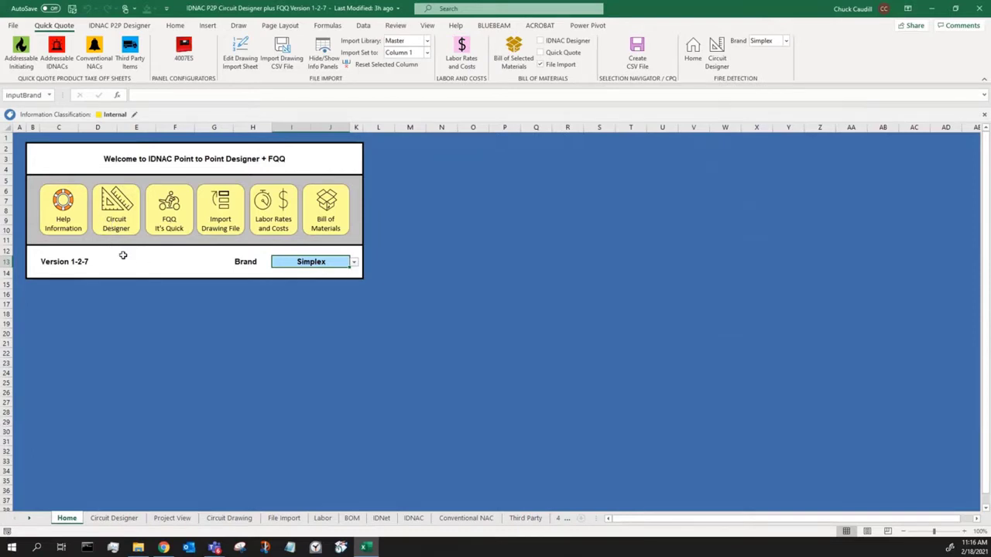
Step: Open the FQQ quick-quote sheet for IDNet addressable initiating devices and select the Floor 1 designation name
click(169, 219)
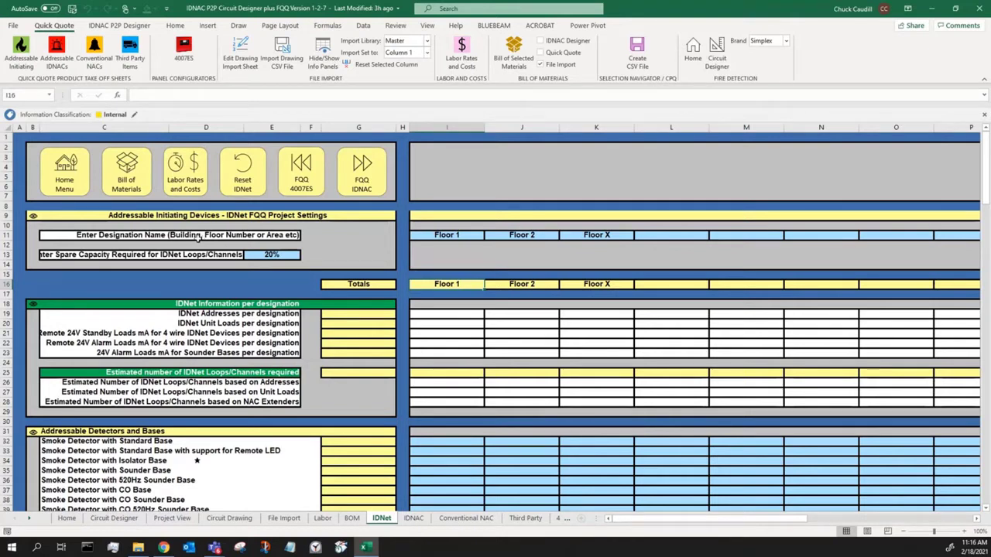
click(13, 62)
click(452, 236)
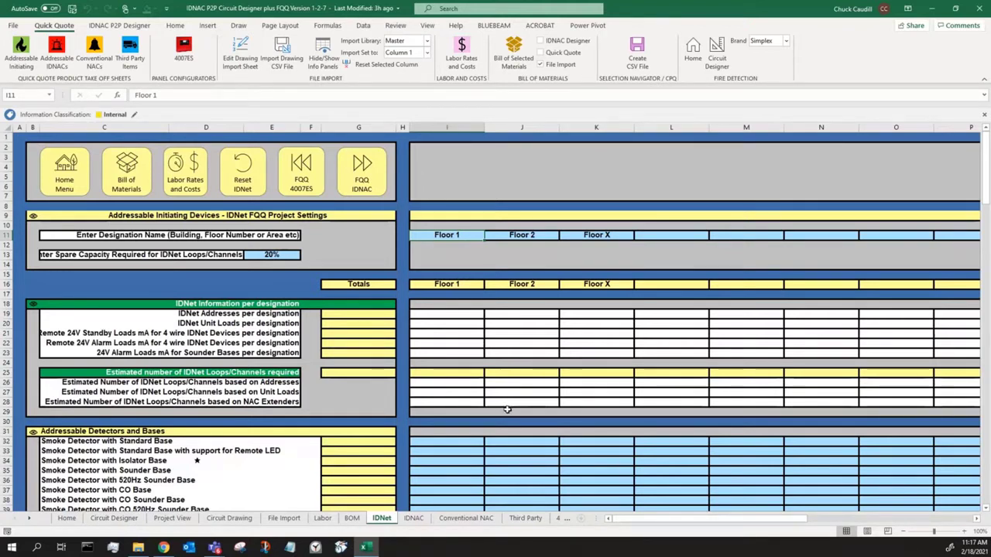
Step: Enter a quantity of 25 for Smoke Detector with Standard Base on Floor 1
scroll(514, 422, down, 2)
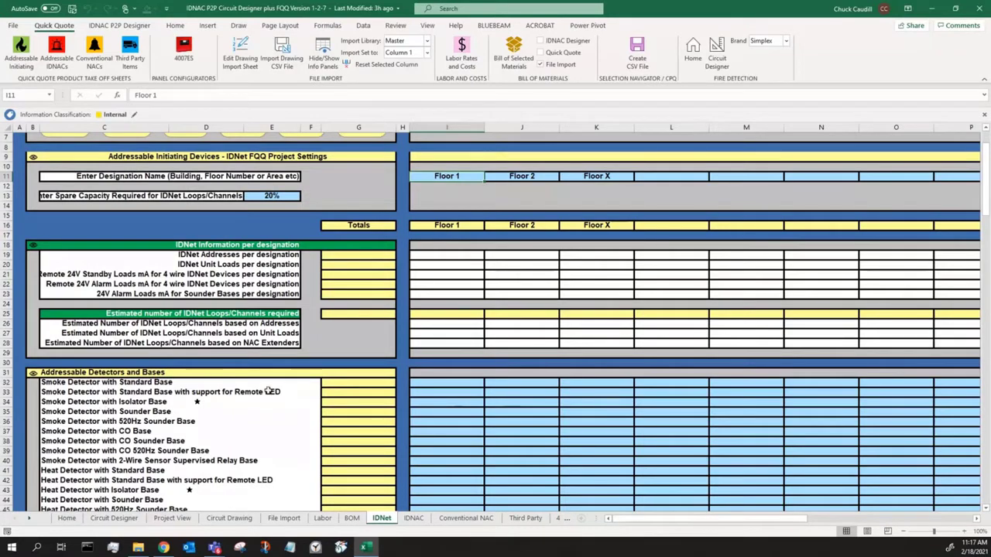
click(439, 382)
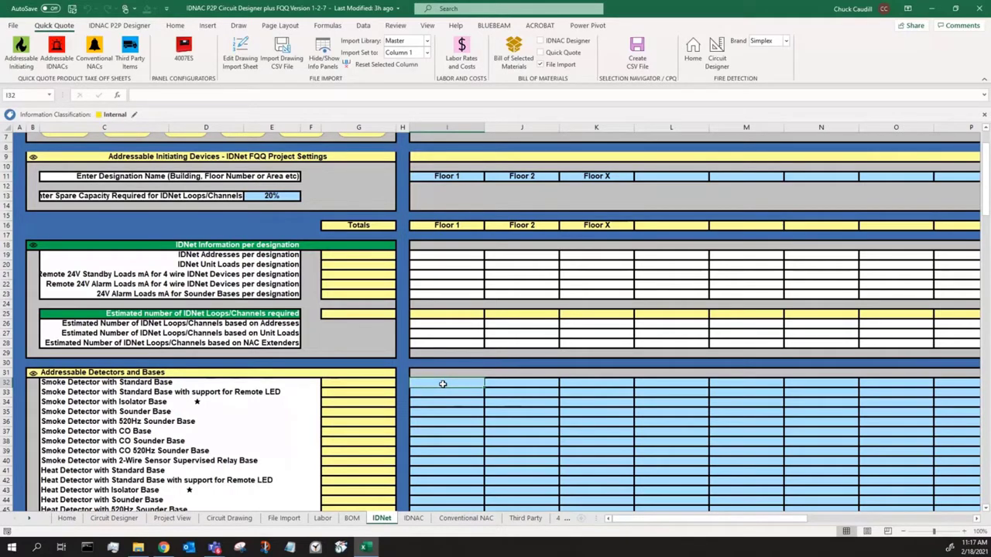
text(25)
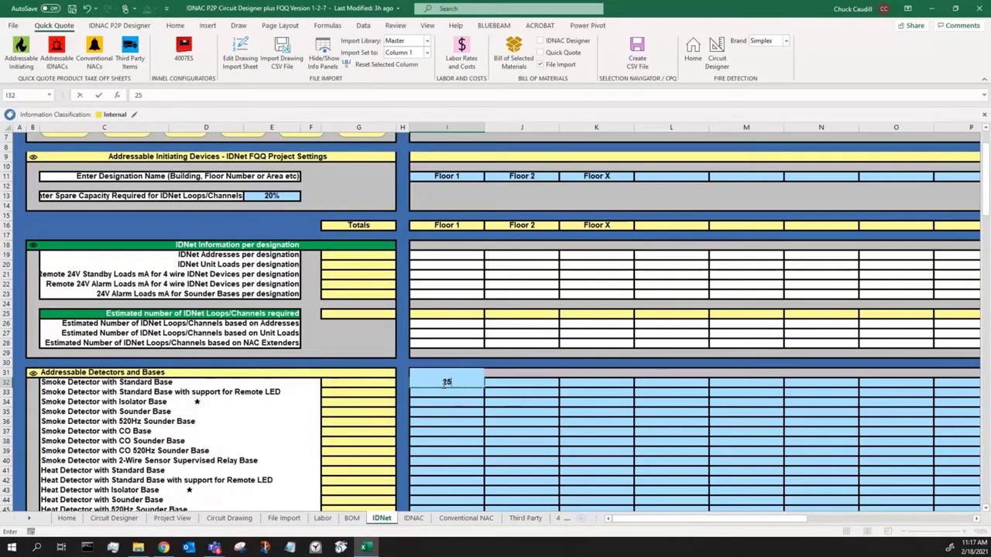
key(Return)
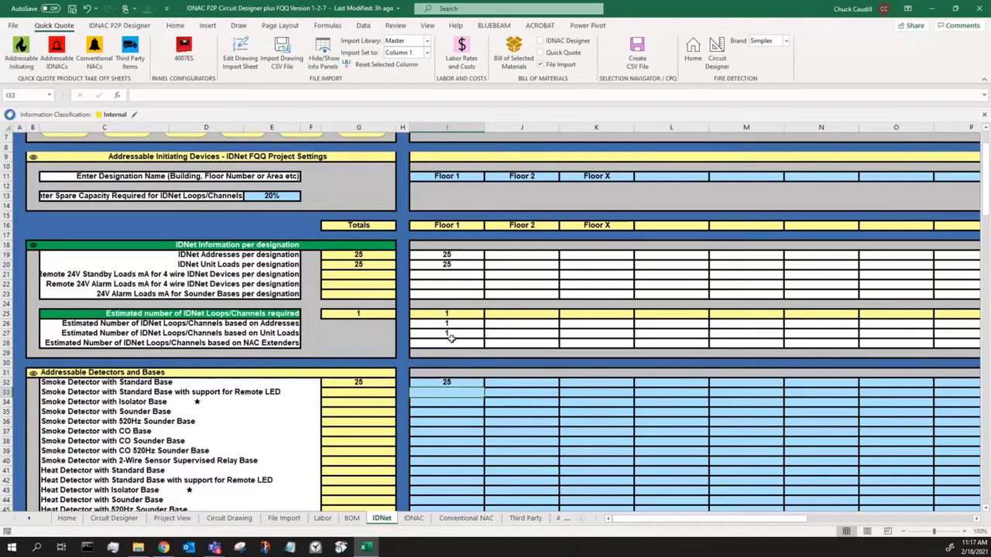
Step: Change the Floor 1 quantity of Smoke Detector with Standard Base to 225
click(453, 382)
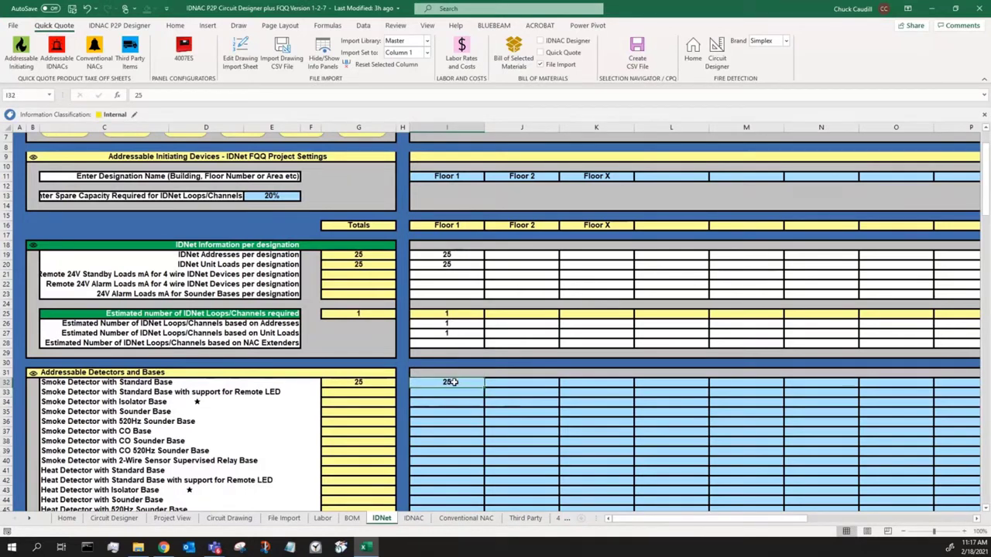
double_click(454, 383)
text(2)
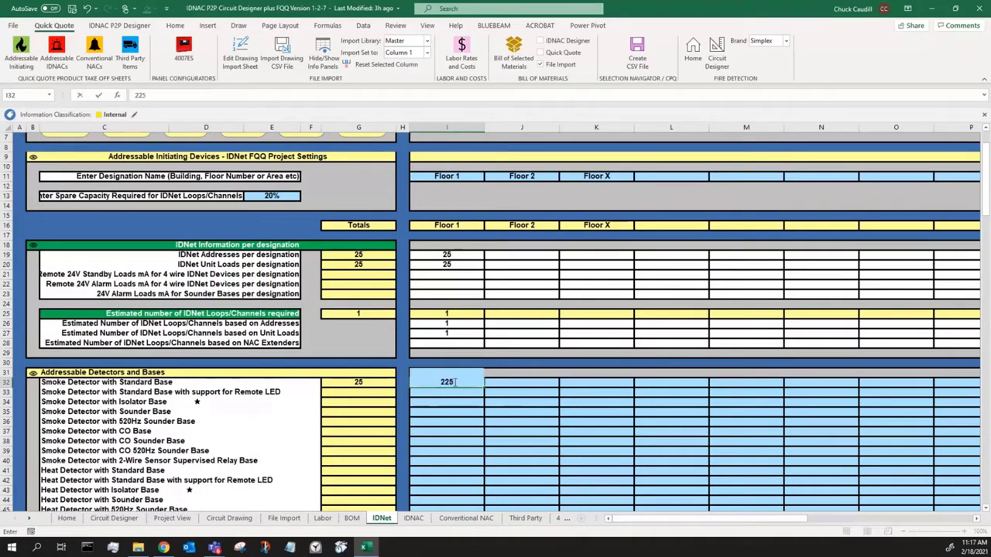
key(Return)
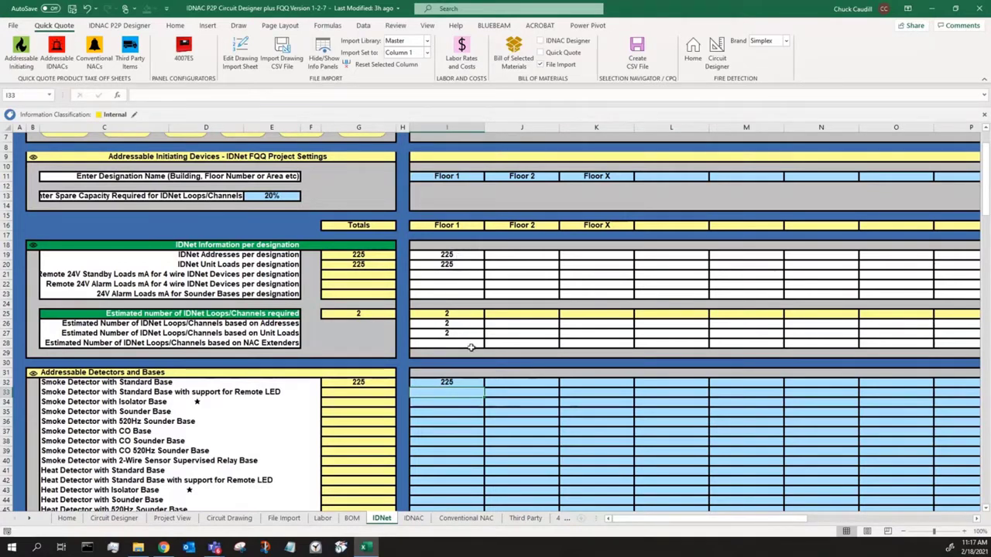
Step: Review the take-off list's detector and base options, duct detector variants, required sampling tubes and input module rows
scroll(388, 430, down, 7)
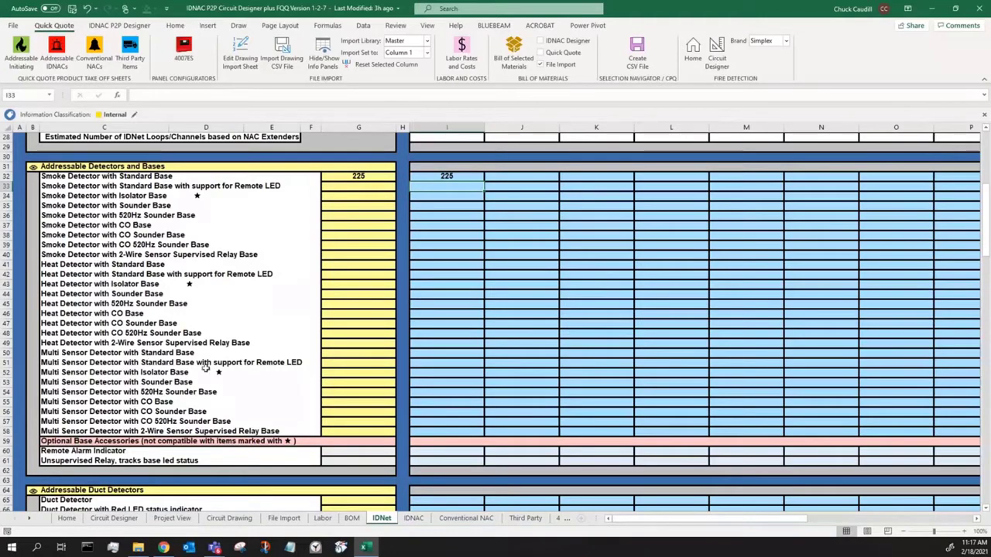
scroll(280, 377, down, 3)
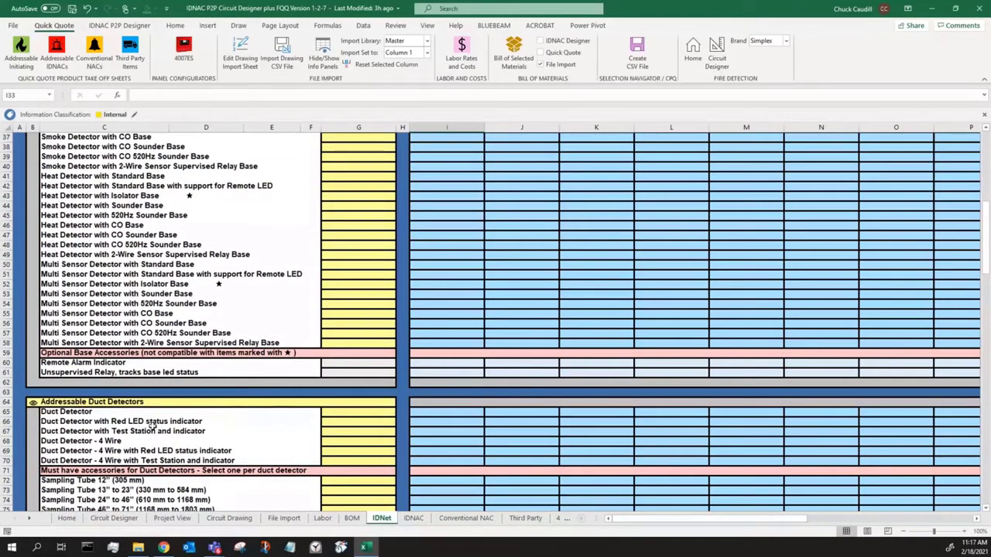
click(81, 414)
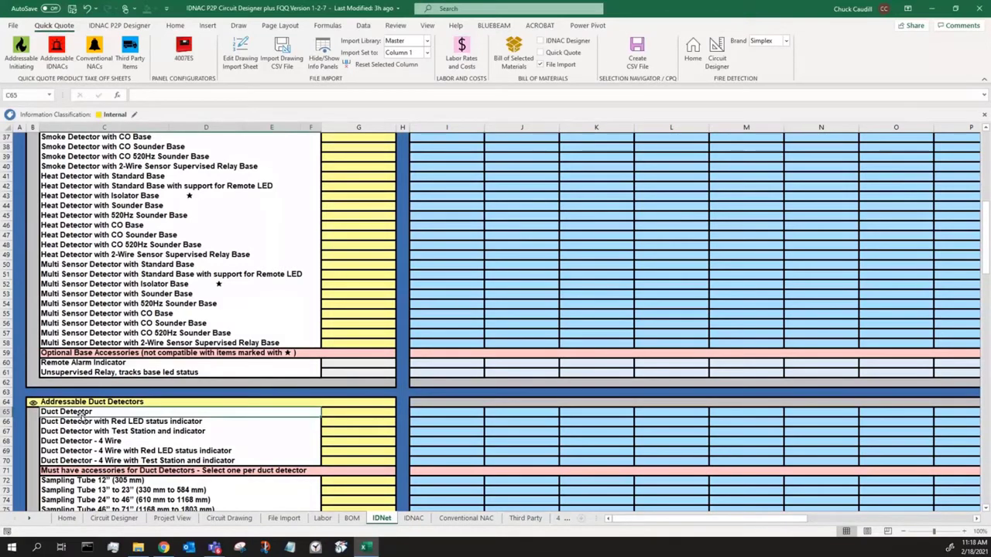
click(138, 422)
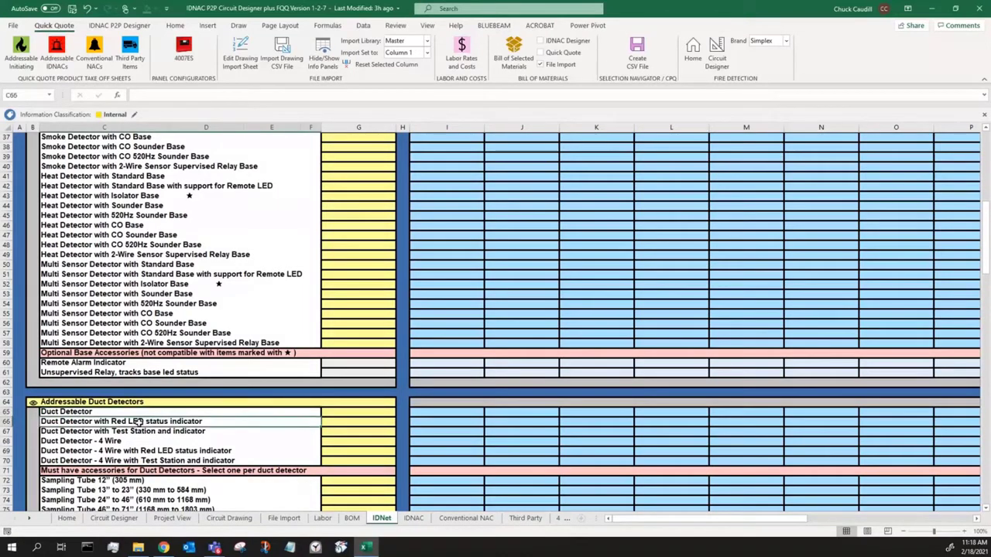
click(147, 431)
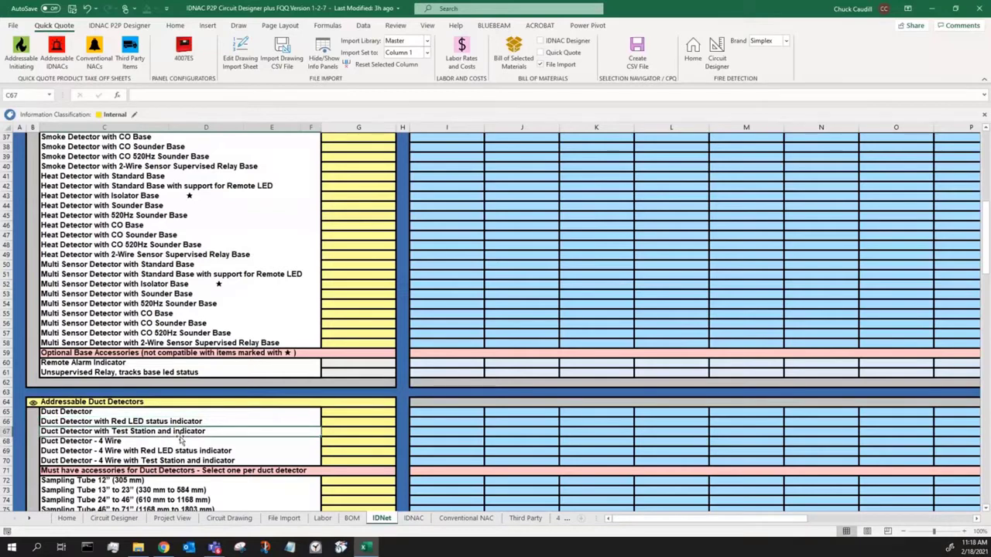
scroll(184, 439, down, 2)
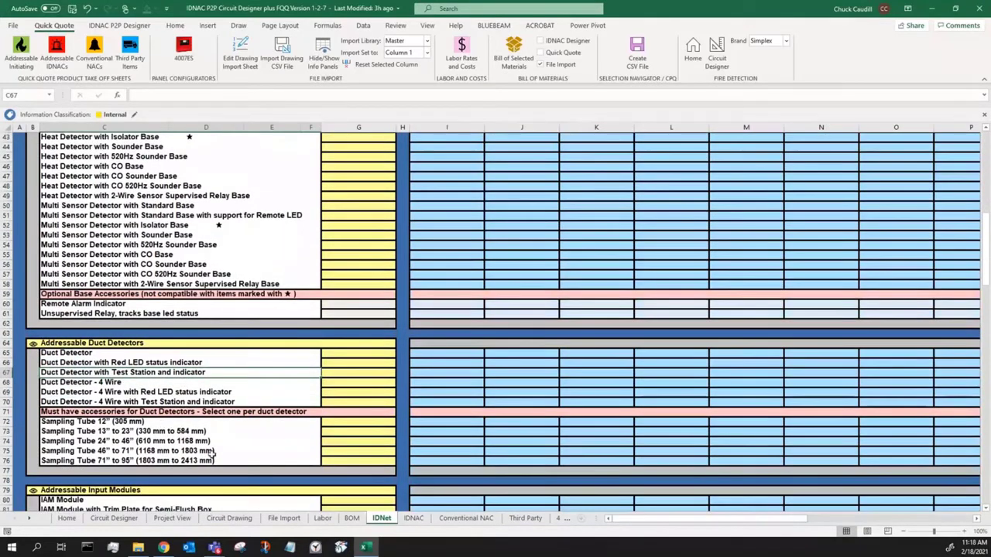
scroll(408, 449, down, 3)
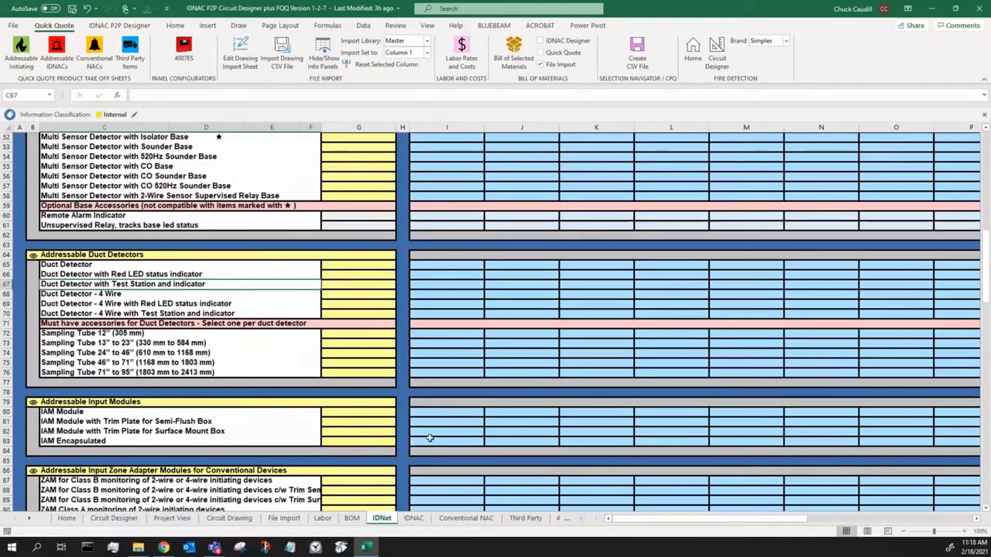
scroll(270, 470, down, 5)
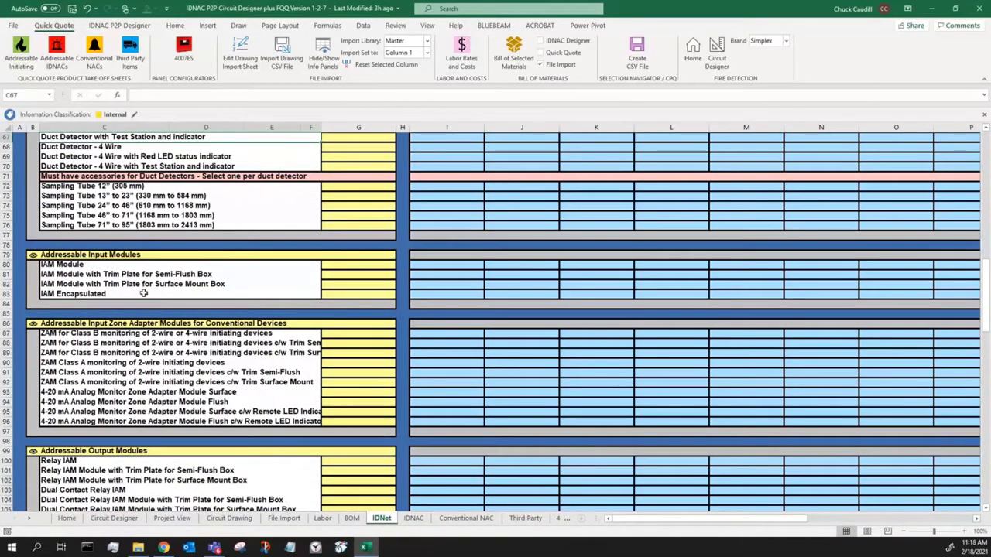
Step: Enter a quantity of 1 for IAM Module with Trim Plate for Surface Mount Box on Floor 1
click(69, 265)
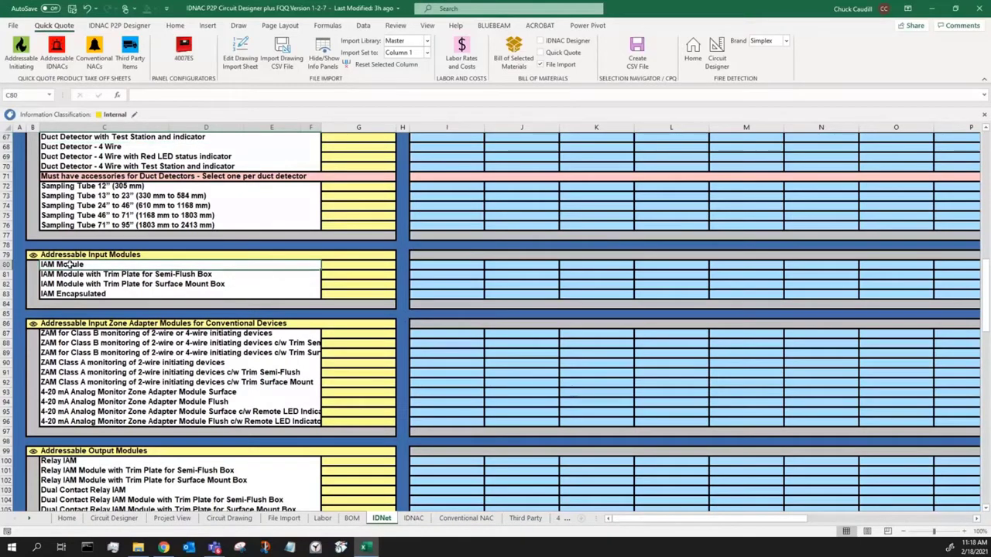
click(192, 275)
click(193, 283)
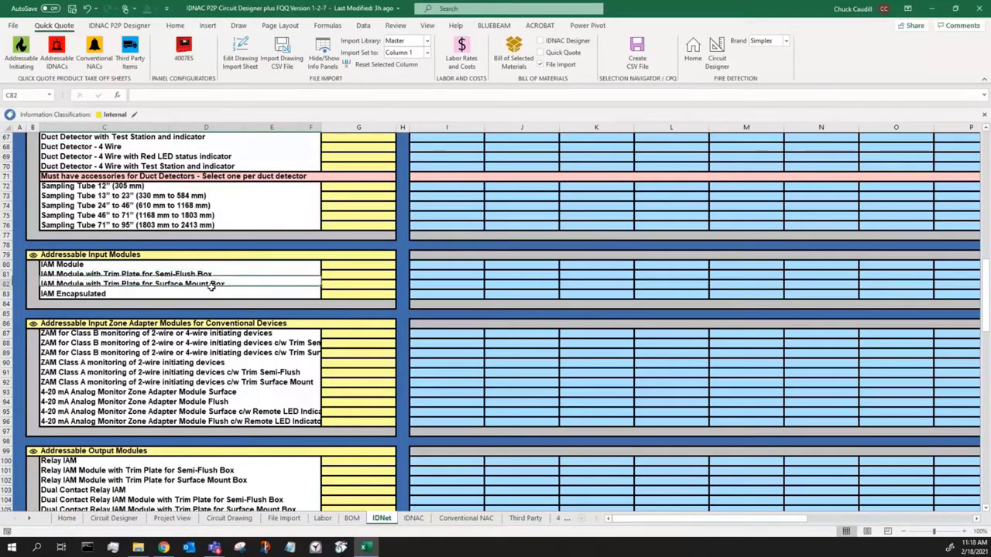
click(453, 285)
text(1)
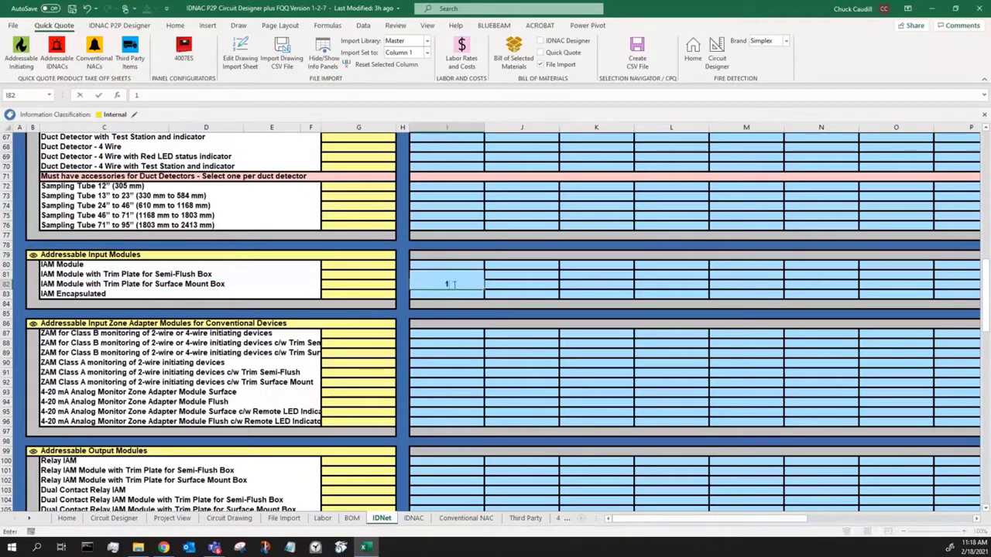
key(Return)
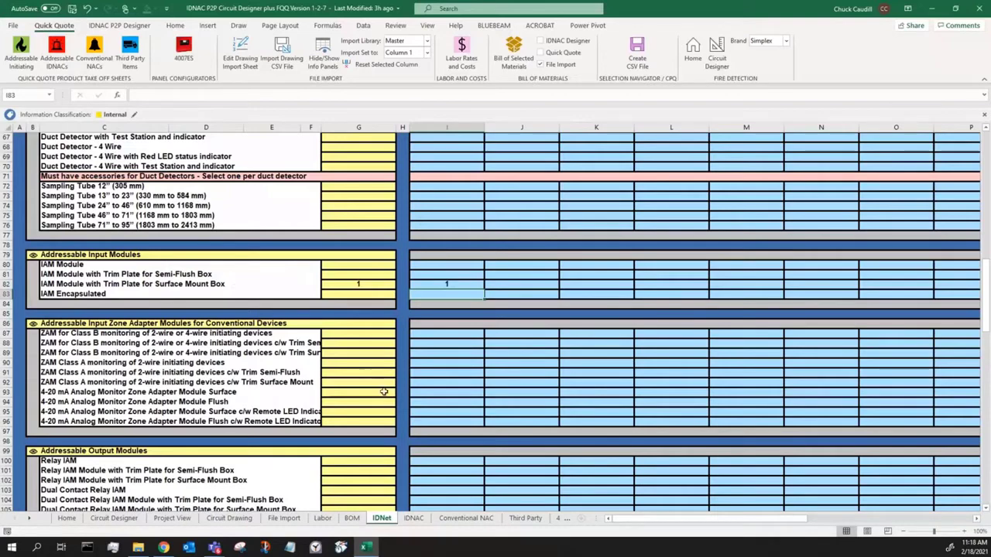
Step: Examine the zone adapter, output, input/output and isolator modules, pull stations, suppression releasing products and NAC extender sections of the IDNet take-off list
scroll(426, 406, down, 3)
scroll(426, 405, down, 5)
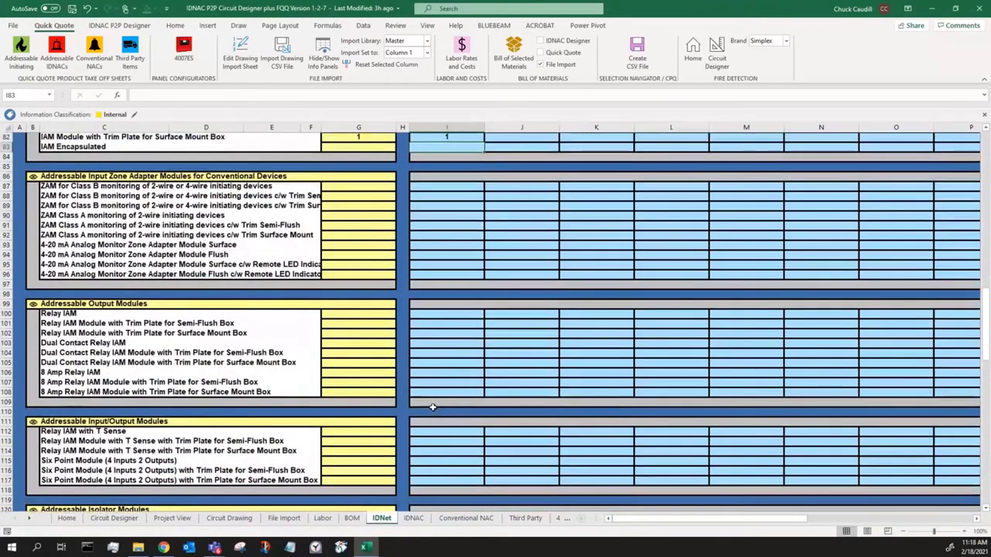
scroll(403, 421, down, 1)
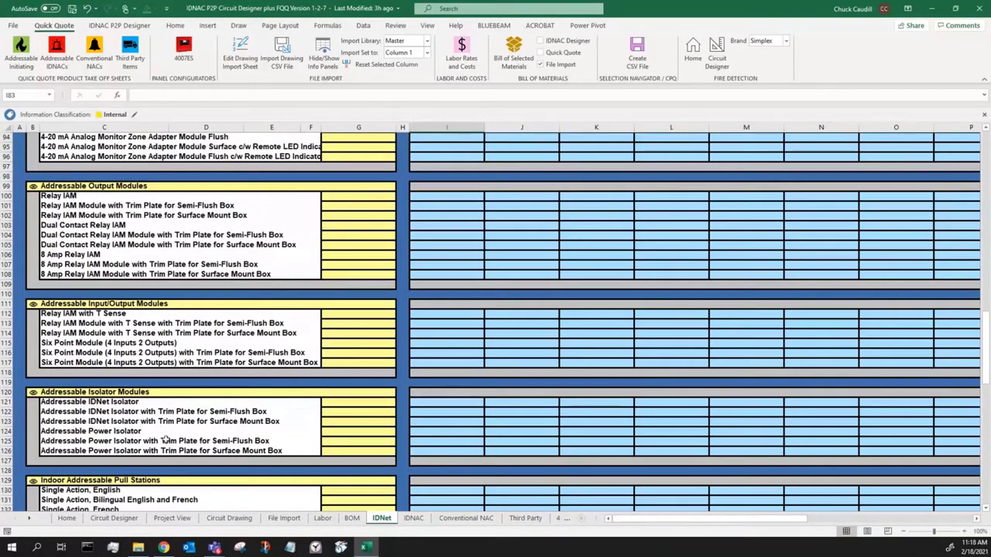
scroll(199, 444, down, 2)
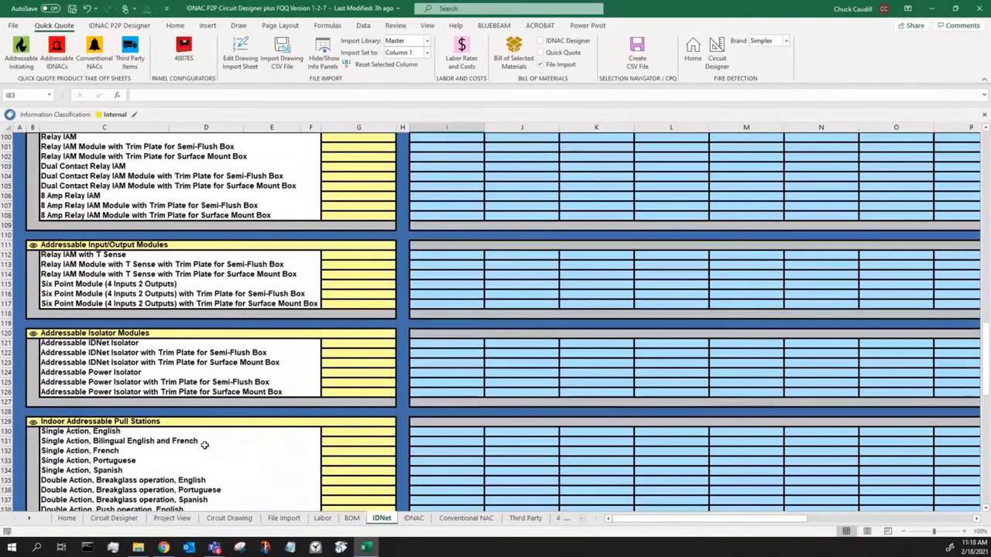
scroll(205, 443, down, 3)
scroll(208, 441, down, 3)
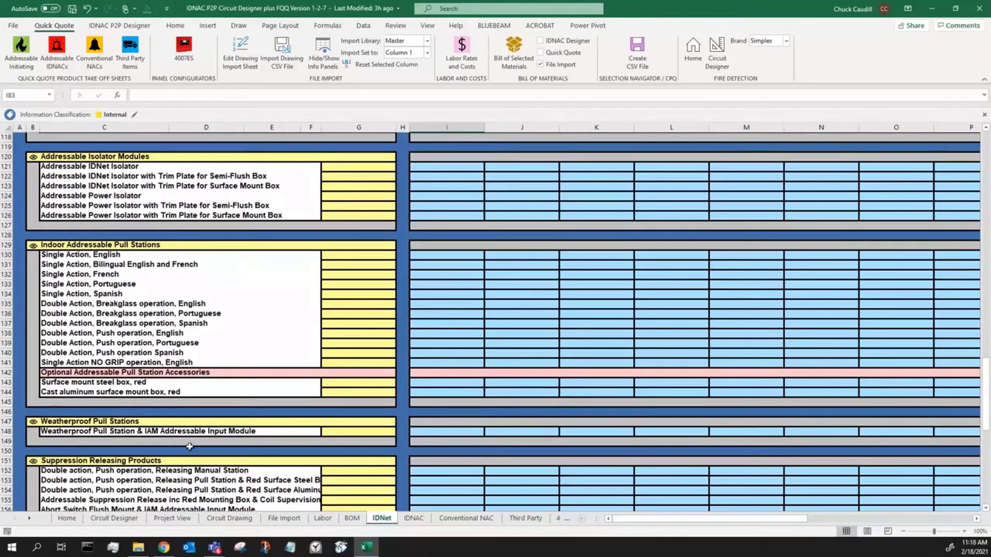
click(451, 431)
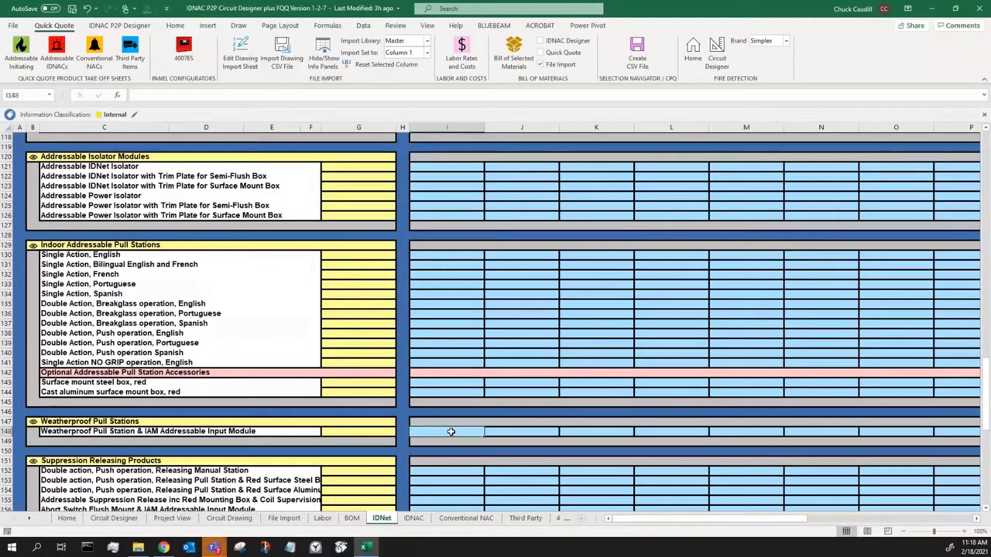
scroll(455, 431, down, 4)
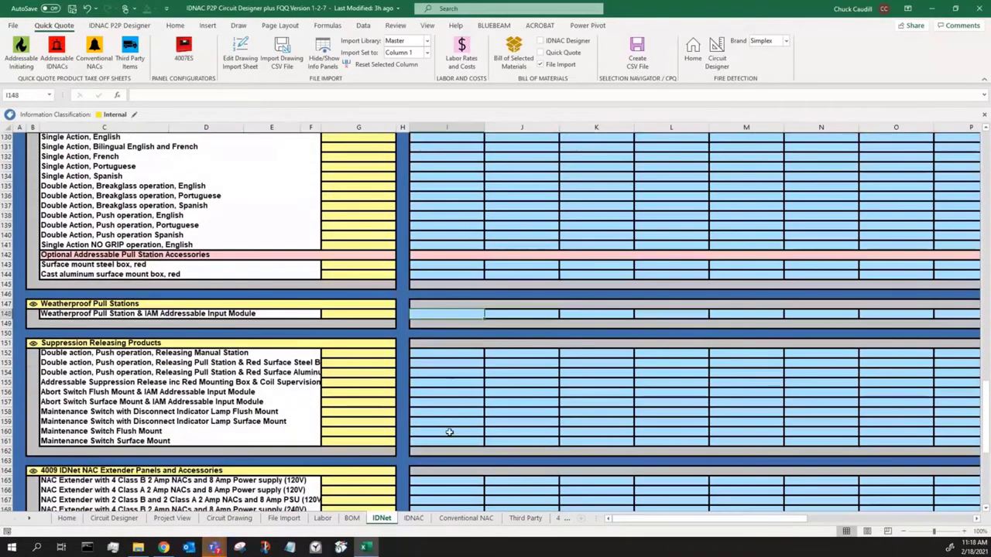
scroll(436, 431, down, 2)
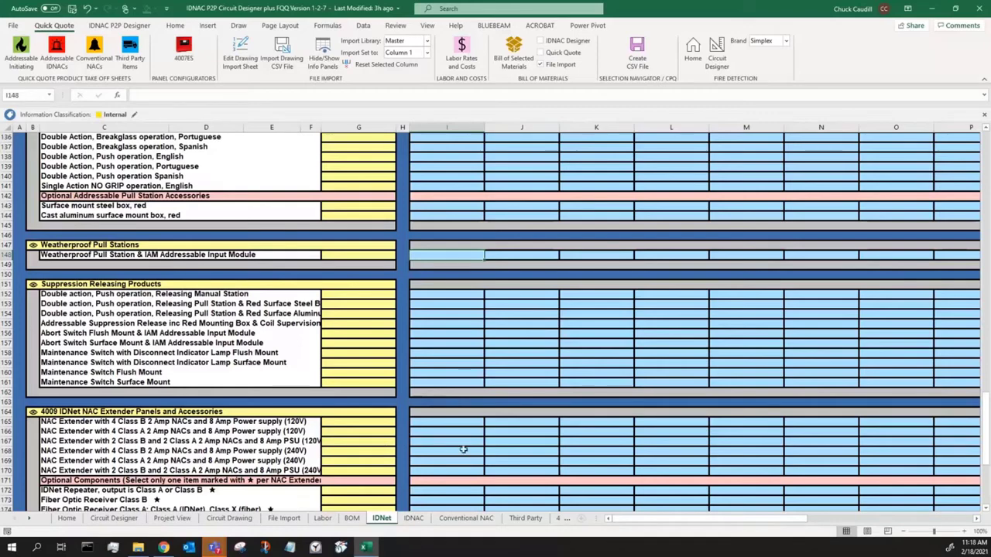
scroll(442, 450, down, 3)
scroll(430, 441, up, 4)
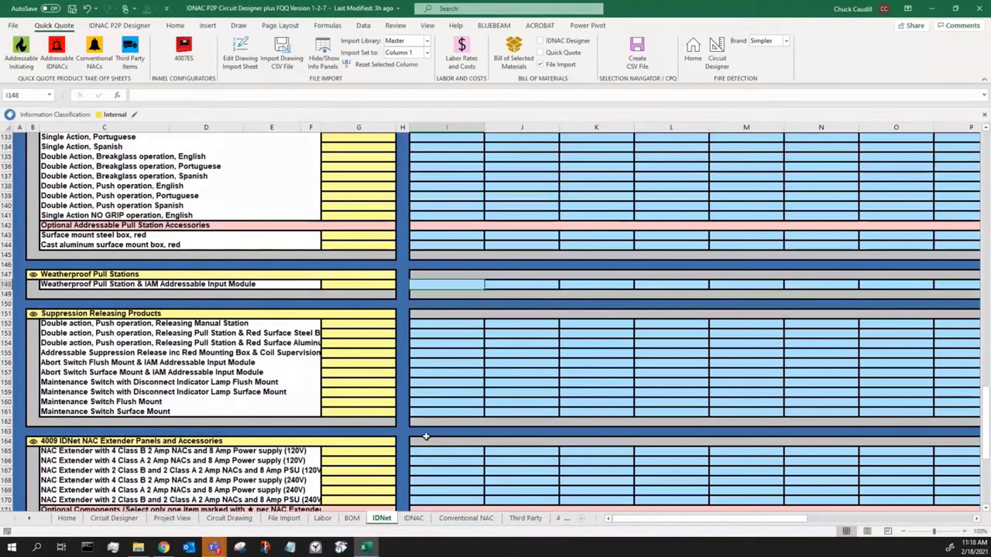
scroll(426, 437, up, 20)
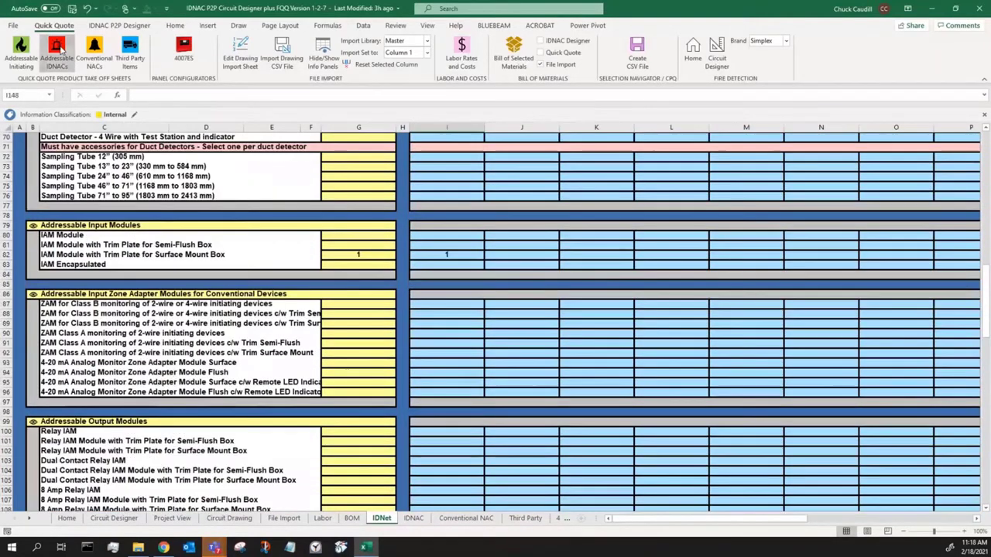
Step: Open the addressable IDNAC take-off sheet and check the available average speaker wattage options
click(57, 50)
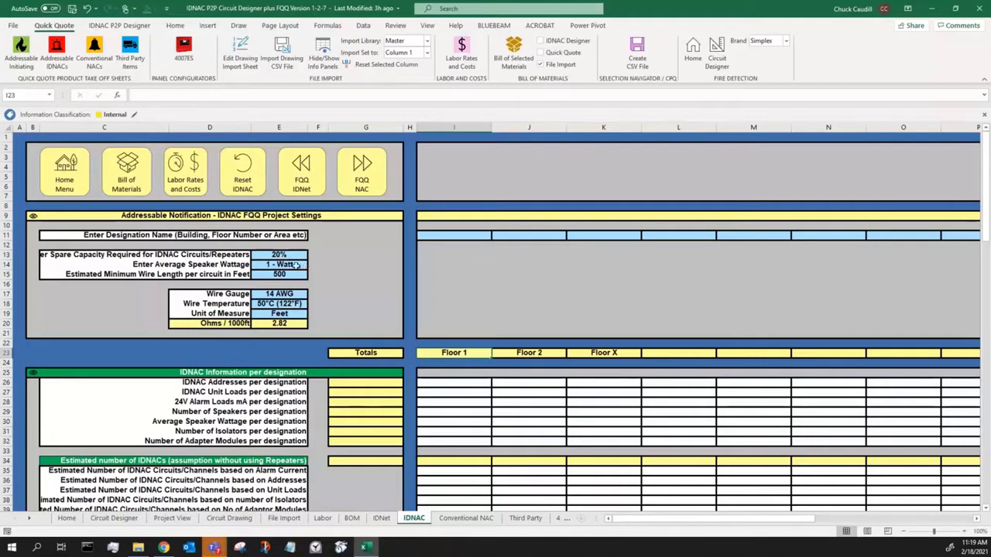
click(294, 264)
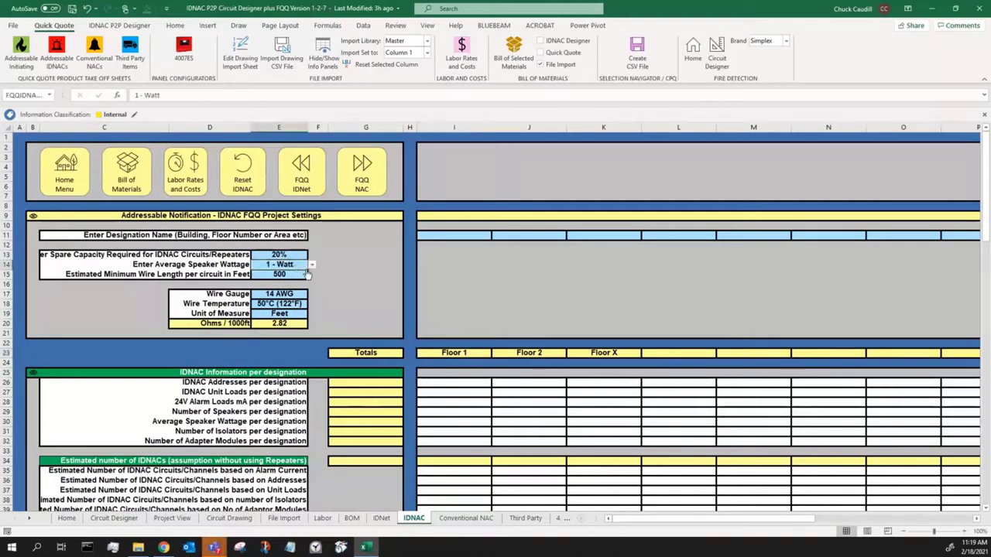
click(311, 267)
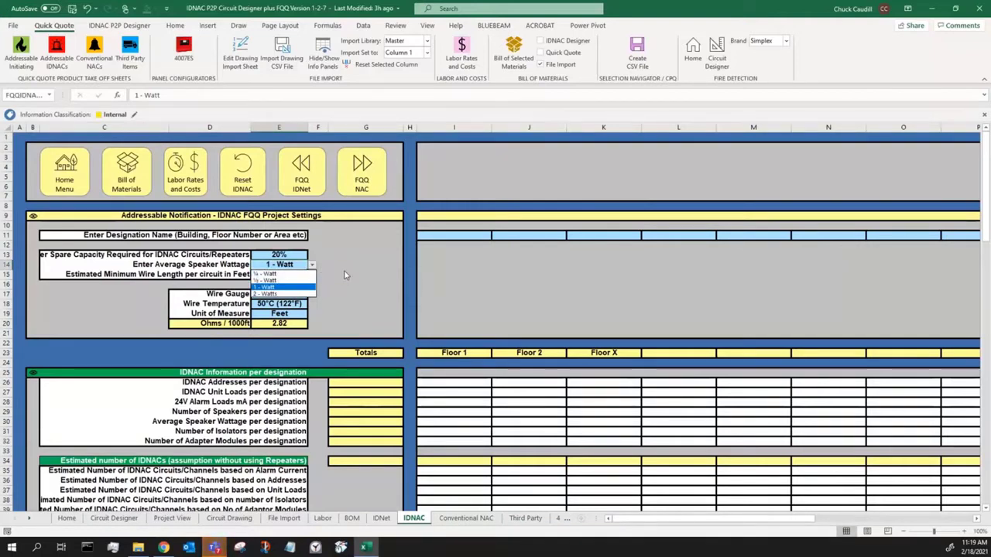
key(Escape)
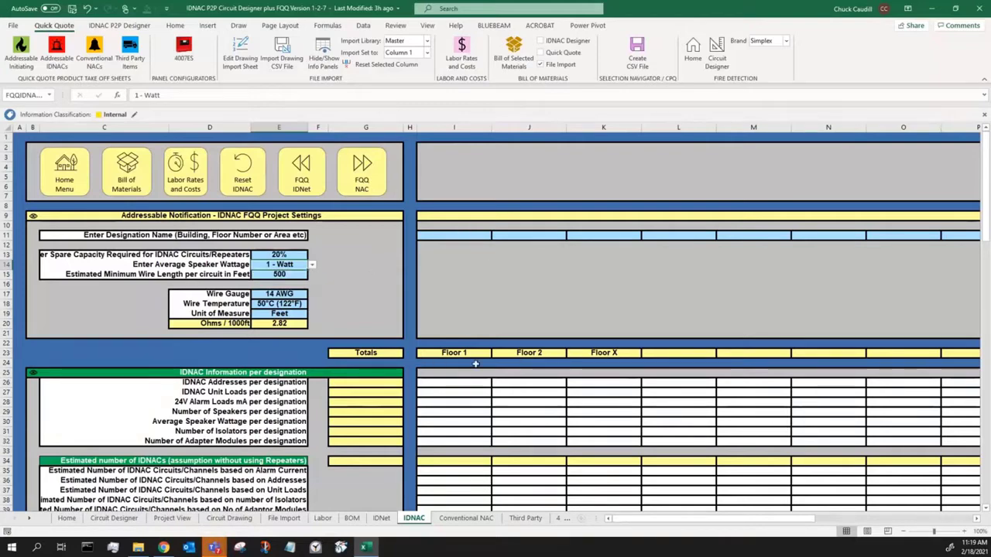
click(381, 518)
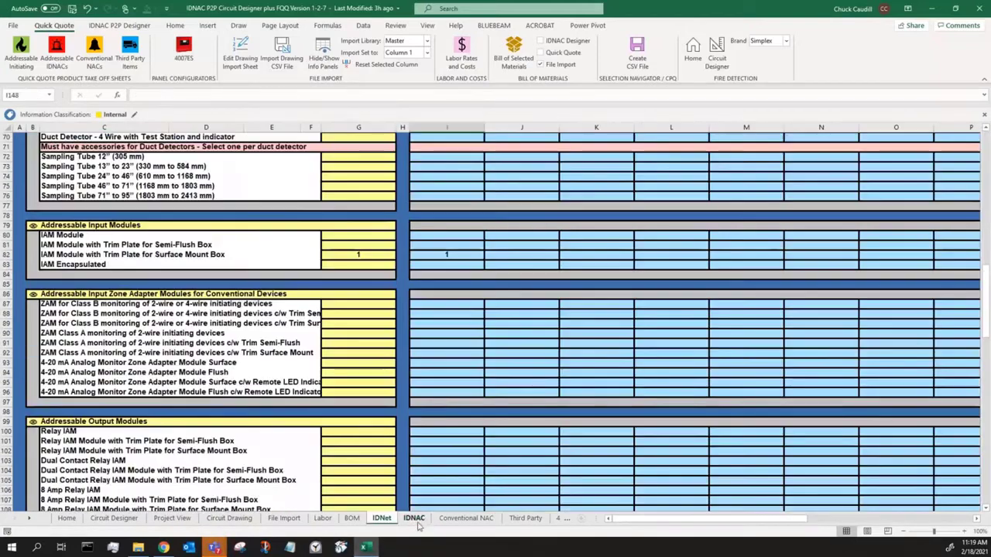
click(414, 517)
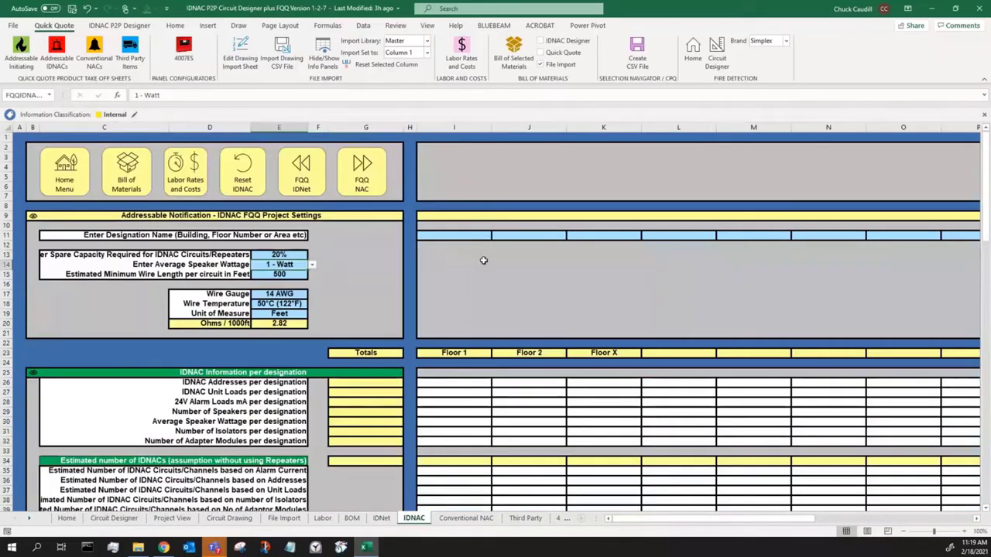
Step: Enter First Floor as the first designation name in the IDNAC project settings
click(454, 234)
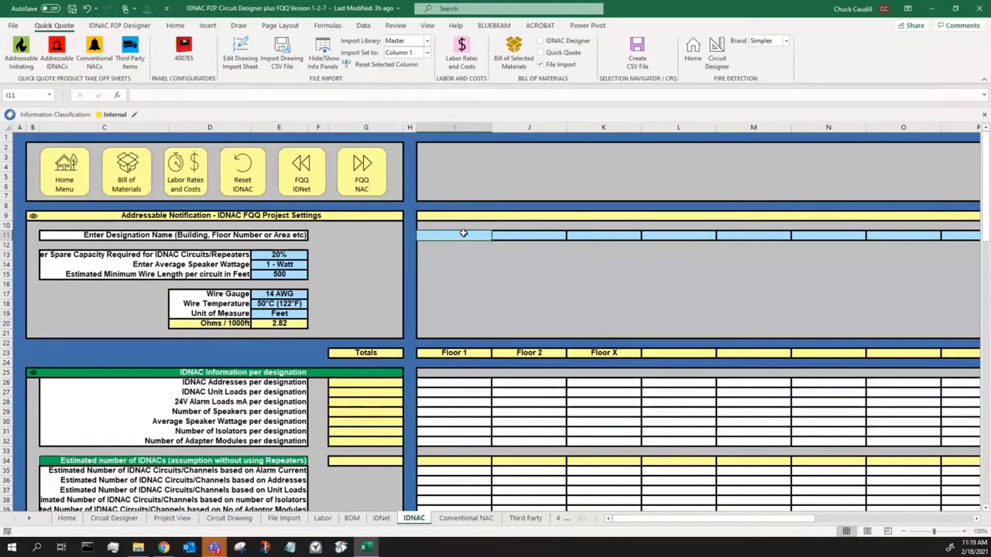
text(First)
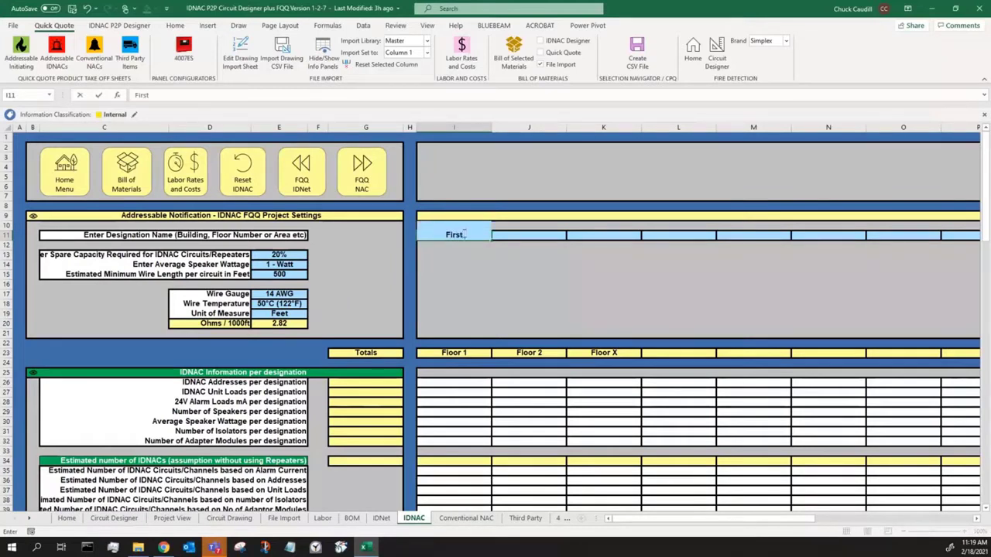
text( Floor)
click(551, 287)
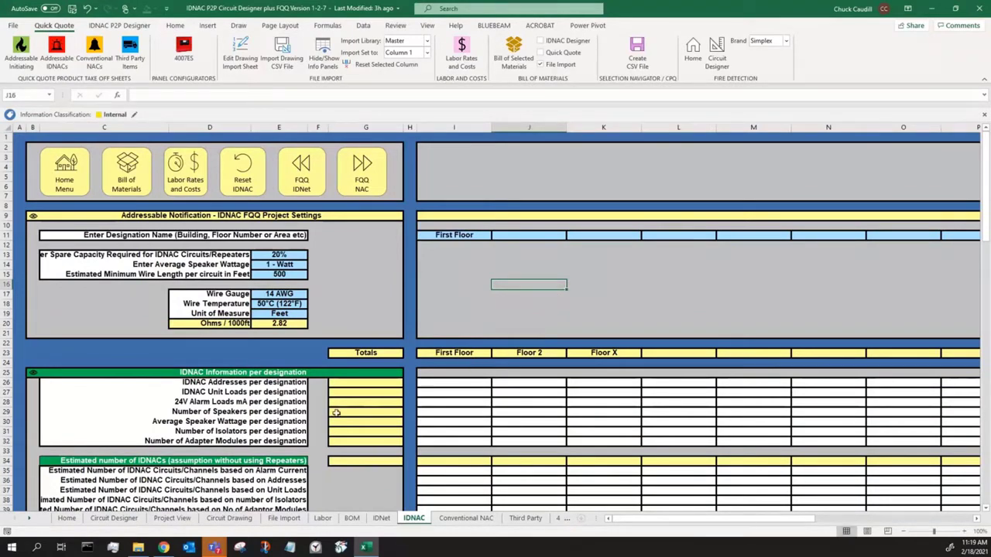
Step: Change the first red Wall Horn row of the IDNAC Appliances list to Ceiling Speaker Strobe HiFi
scroll(374, 400, down, 5)
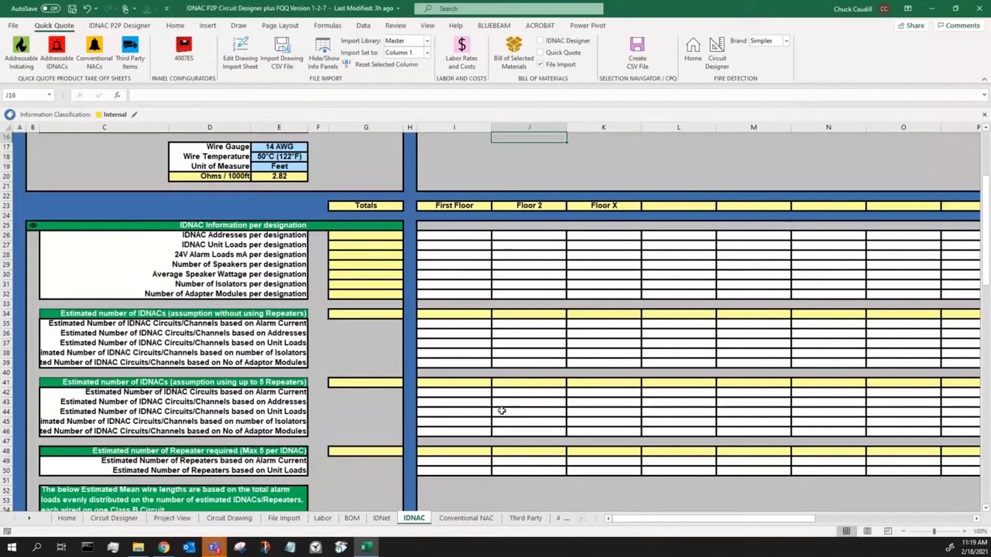
scroll(503, 411, down, 12)
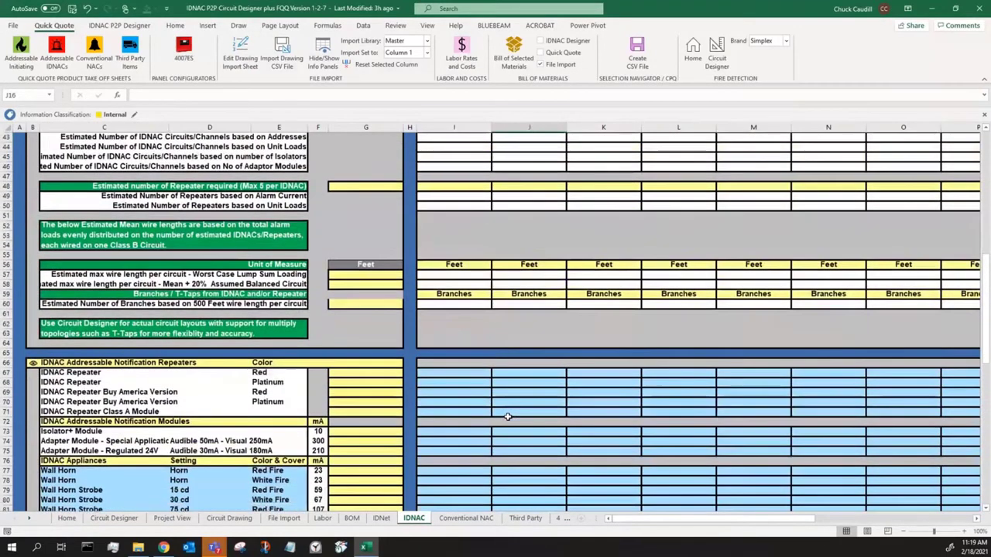
scroll(509, 417, down, 2)
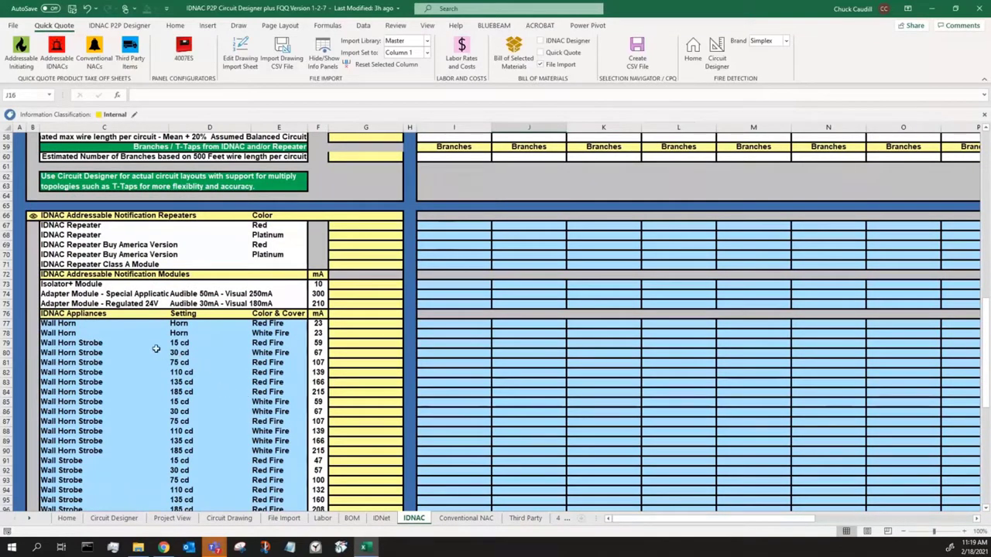
click(63, 325)
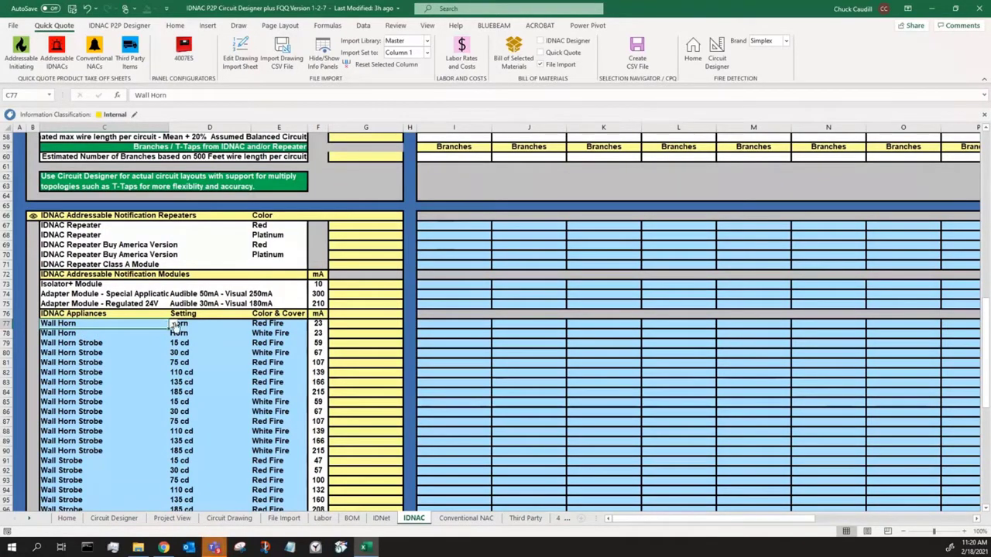
click(174, 326)
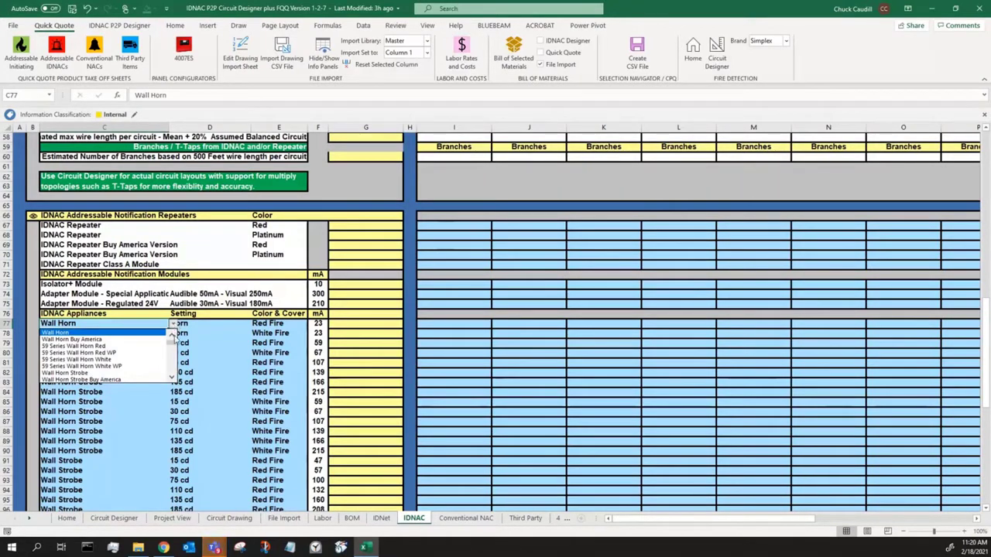
drag(171, 343, 171, 376)
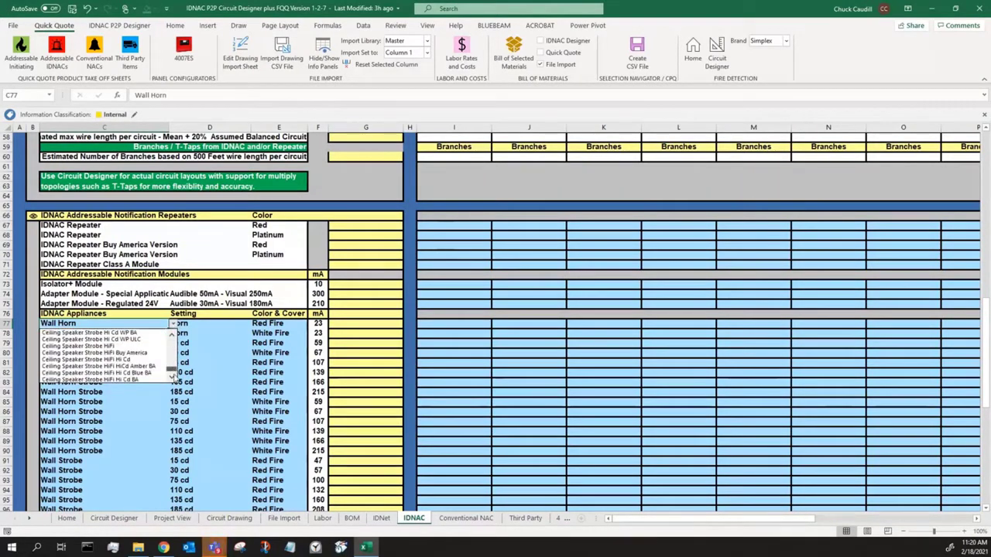
click(96, 348)
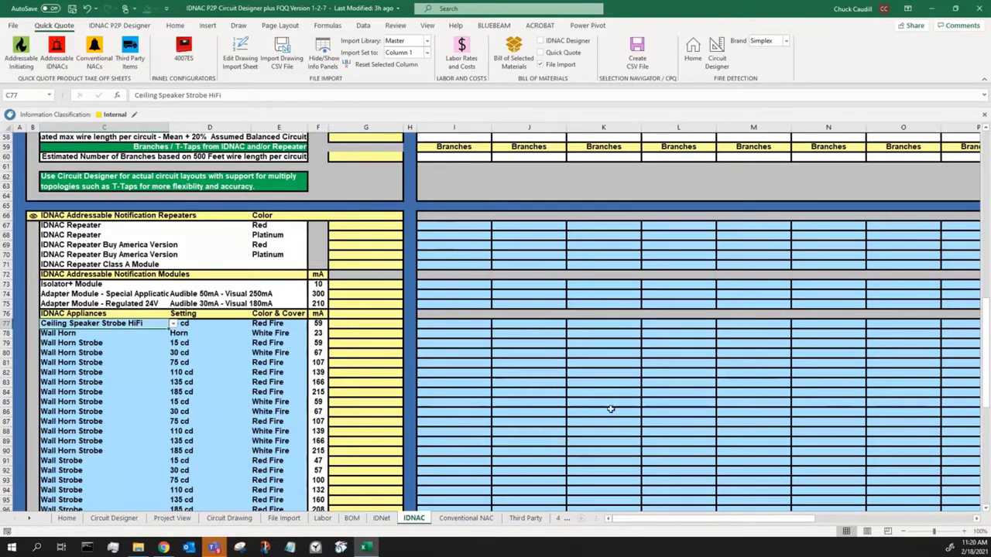
click(542, 401)
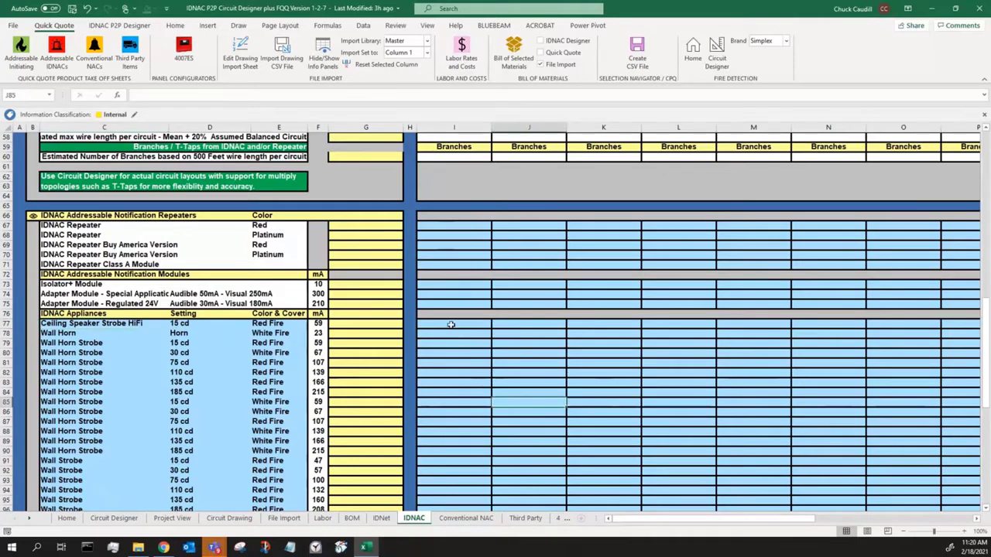
Step: Enter a First Floor quantity of 55 for the Ceiling Speaker Strobe HiFi
click(450, 324)
text(5)
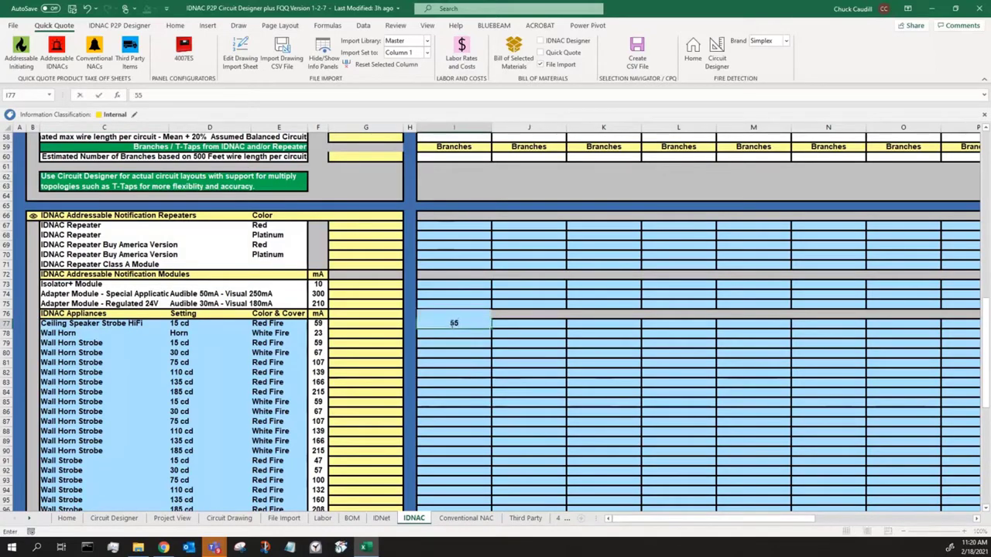
text(5)
key(Return)
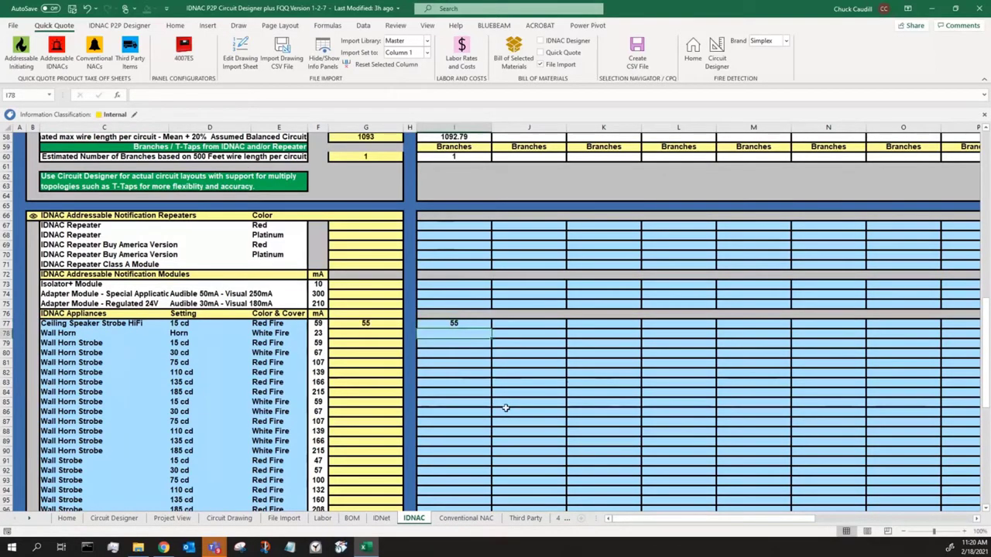
click(506, 409)
Step: Examine the First Floor alarm loads, speaker wattage, estimated IDNAC circuits and repeaters, and wire length estimates
scroll(501, 387, up, 4)
scroll(501, 387, up, 9)
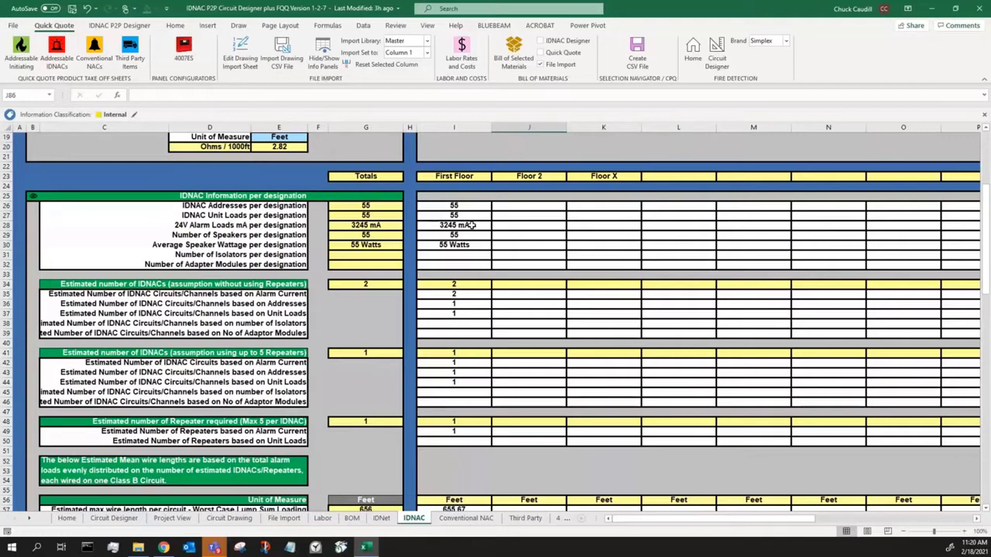
click(473, 225)
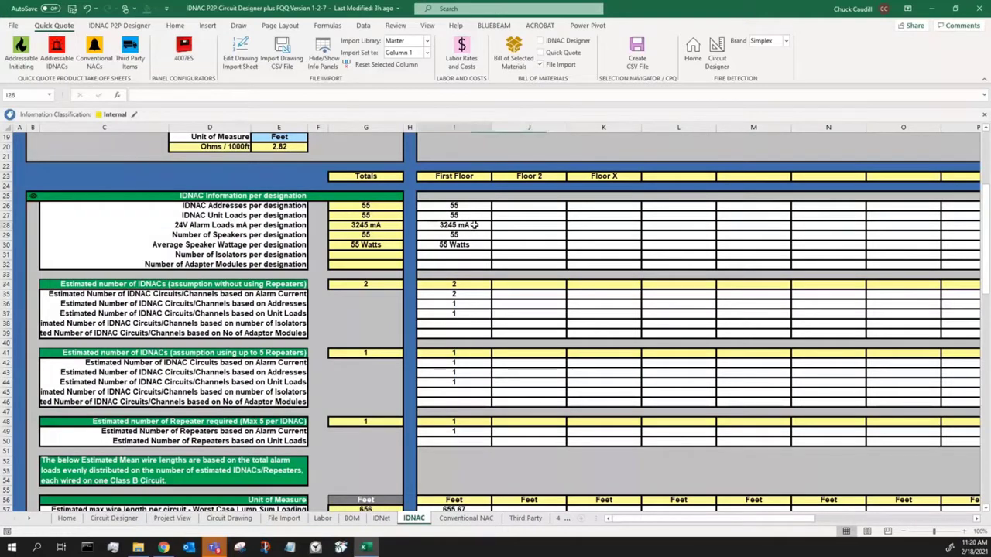
click(467, 244)
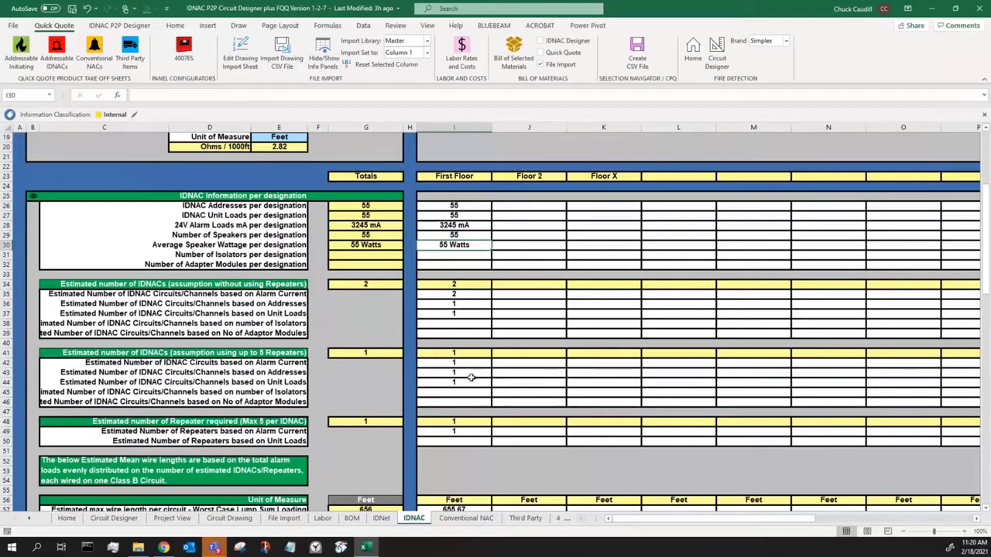
scroll(478, 376, down, 4)
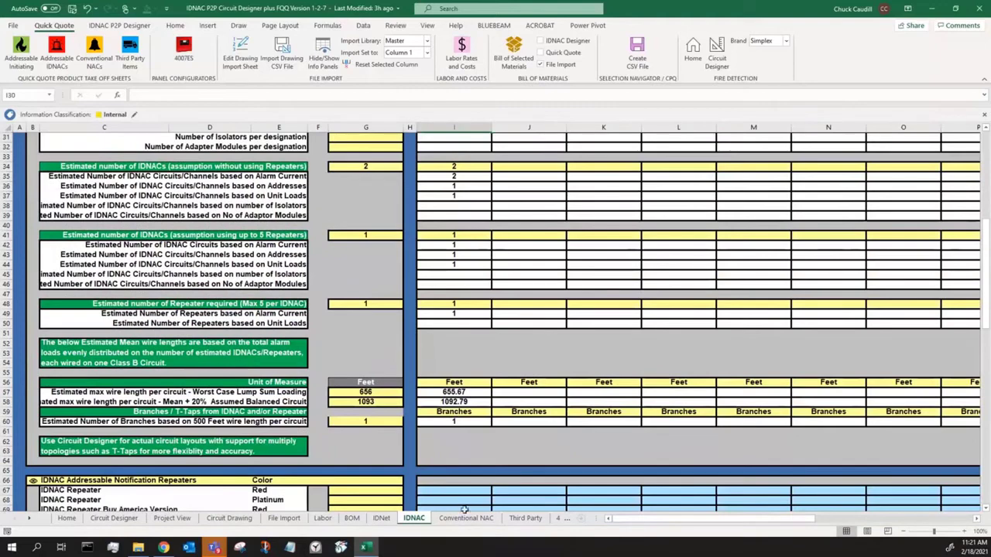
Step: Review the Conventional NAC sheet's project settings and the appliance types available for its first notification appliance row
click(473, 517)
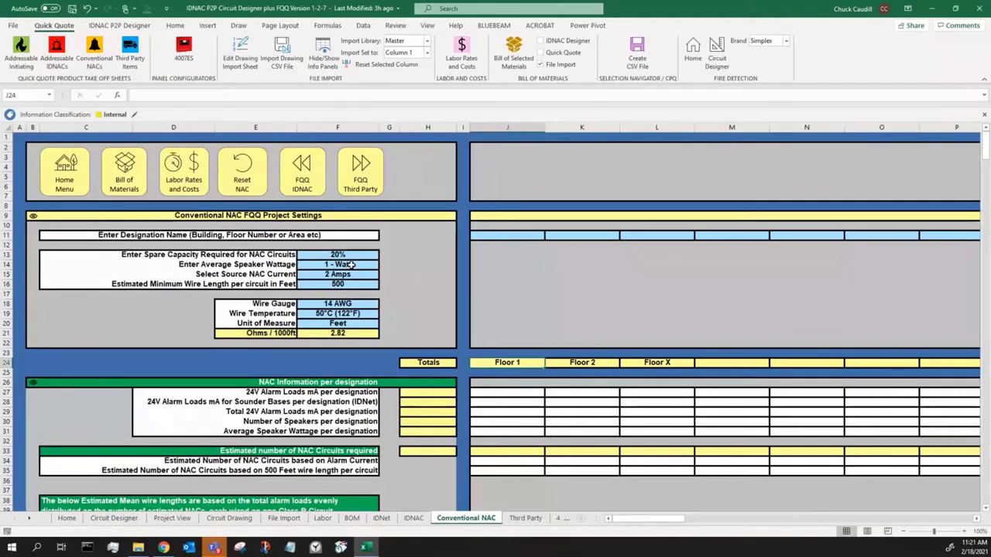
scroll(462, 371, down, 4)
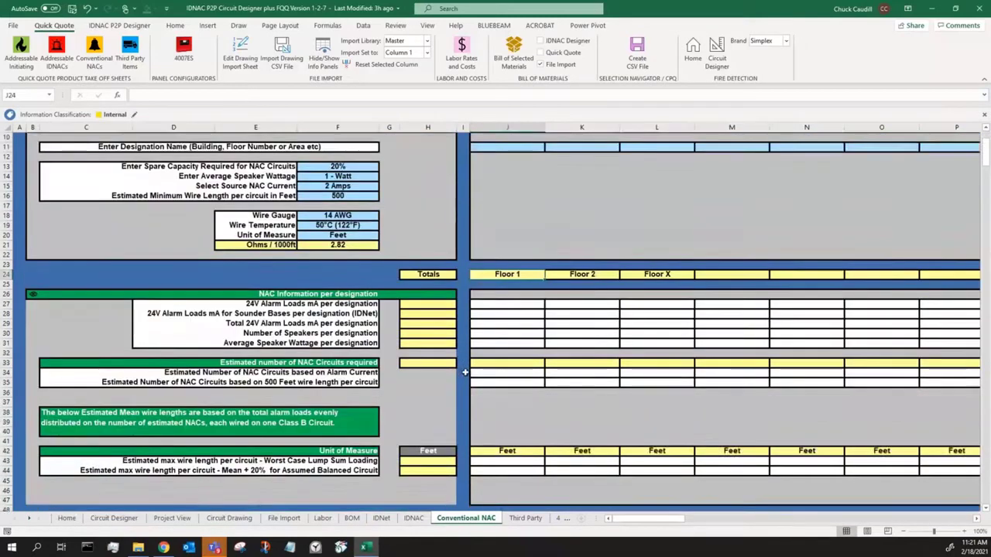
scroll(462, 372, down, 5)
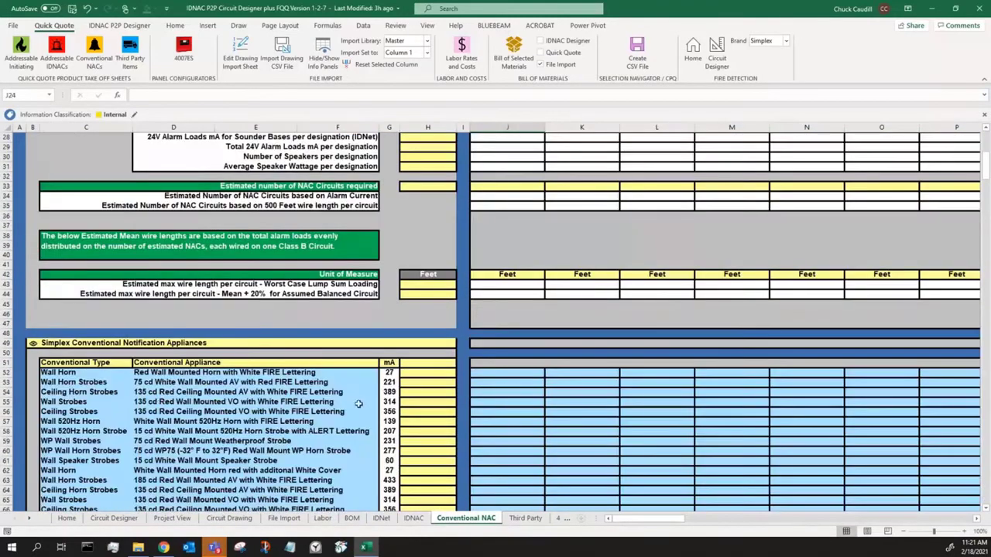
click(80, 374)
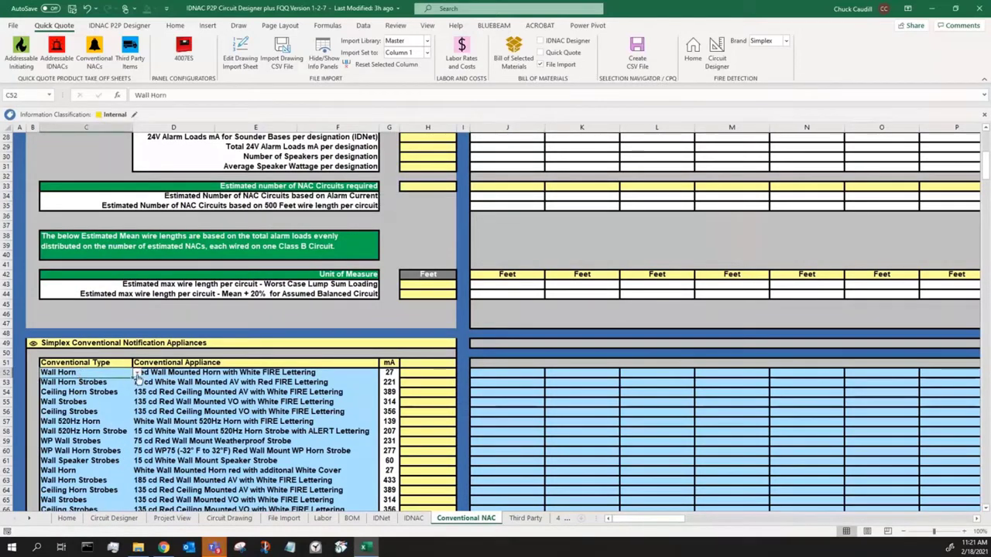
click(136, 374)
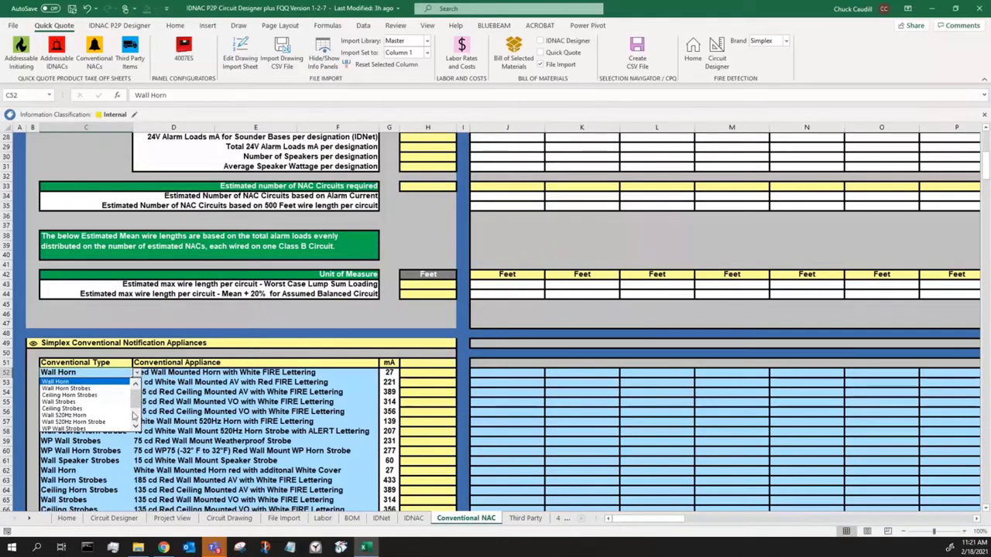
key(Escape)
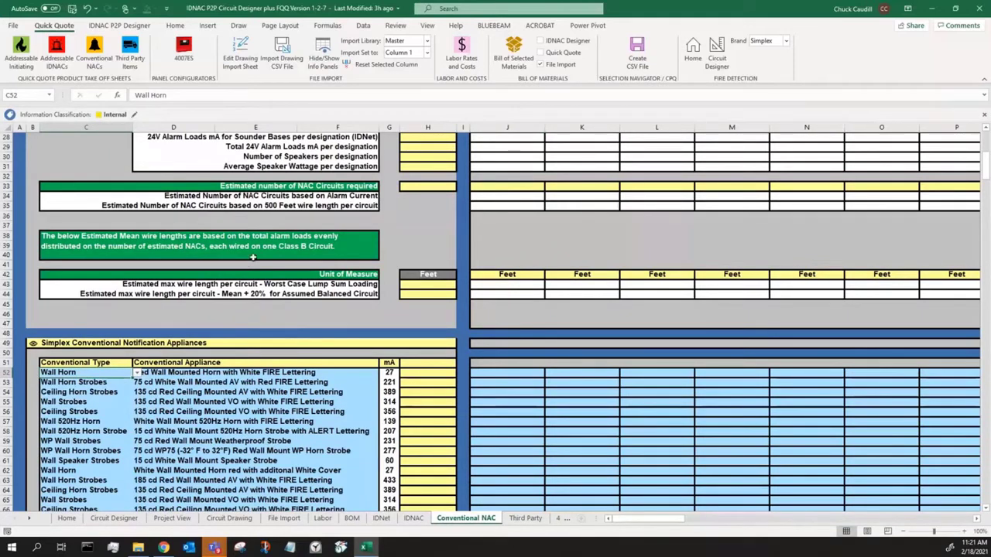
Step: On the Third Party items sheet, set the unit cost of Electrical Permit Cost to $750.00
click(110, 51)
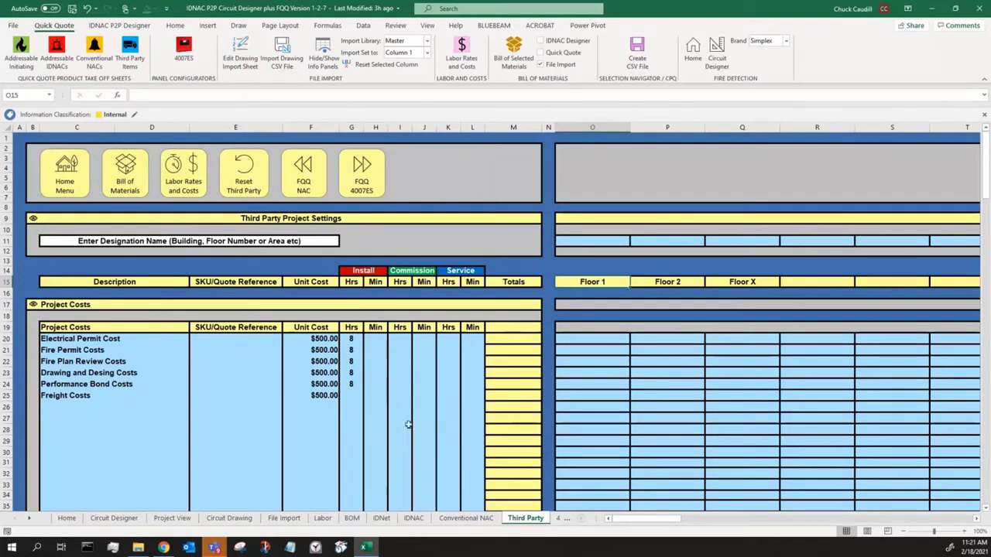
click(323, 340)
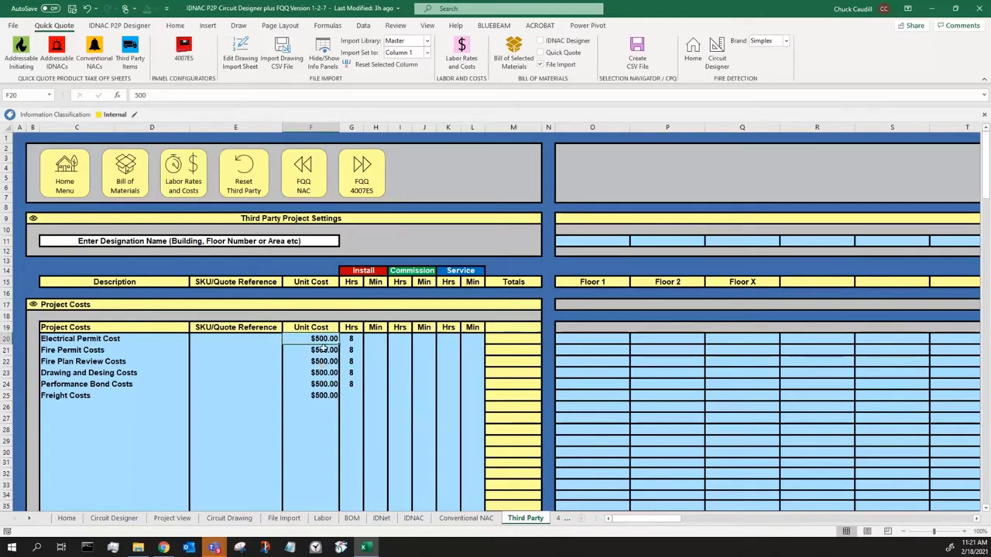
text(745)
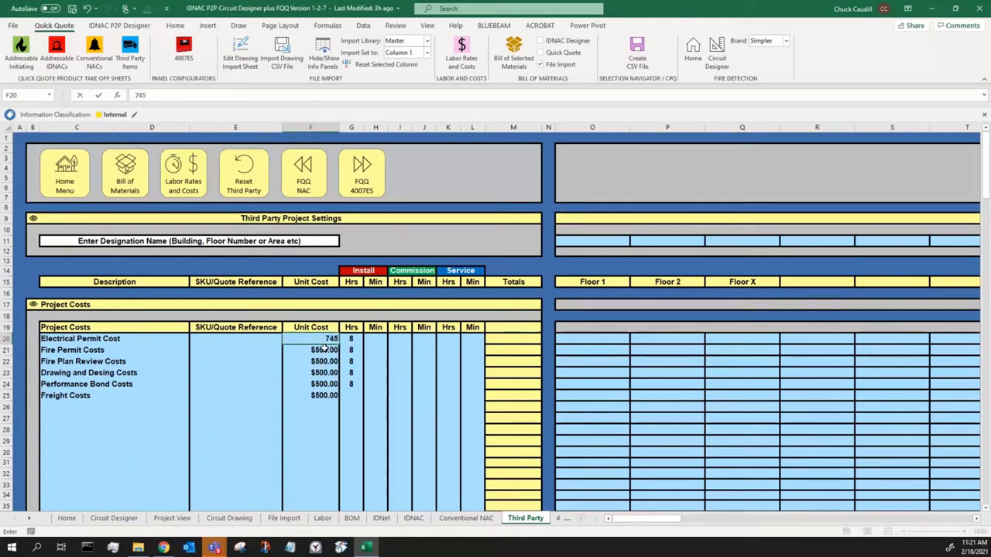
text(0)
key(BackSpace)
key(BackSpace)
key(BackSpace)
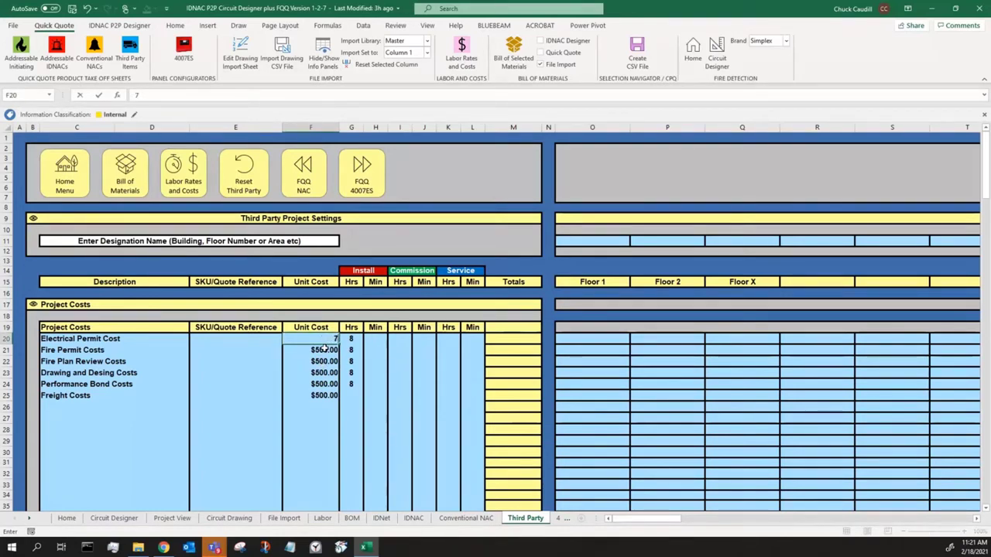
text(50)
key(Return)
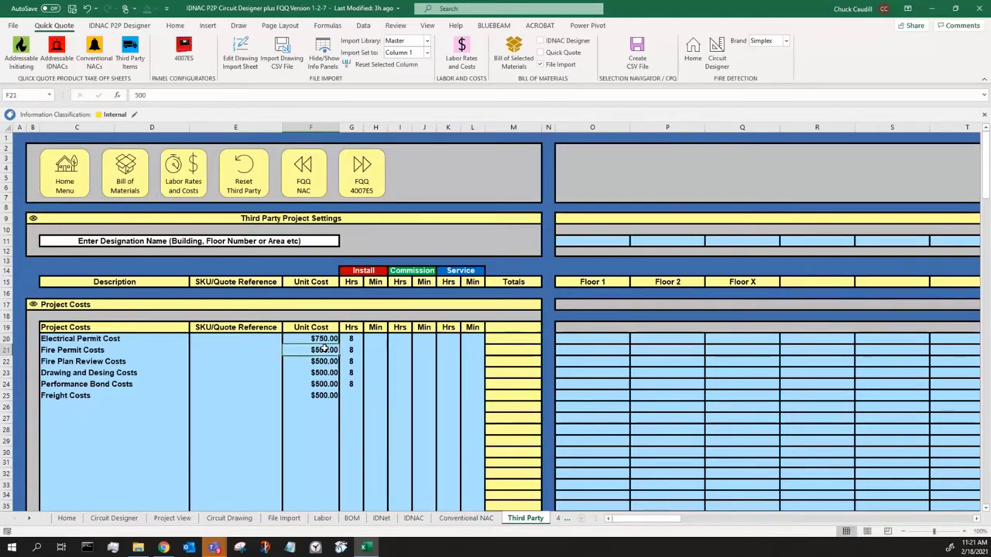
Step: For Electrical Permit Cost, set the install hours to 4 and enter a Floor 1 quantity of 1
click(352, 338)
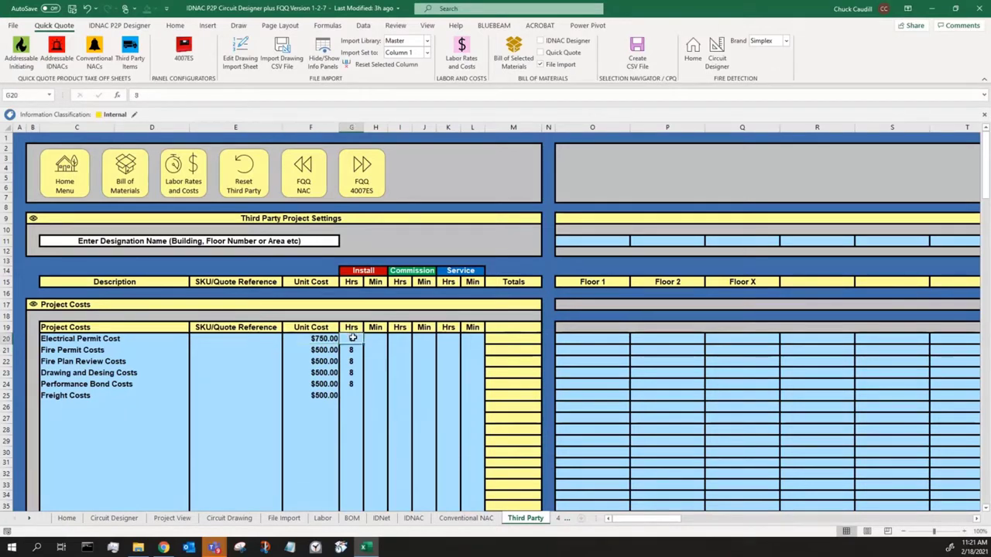
text(4)
key(Return)
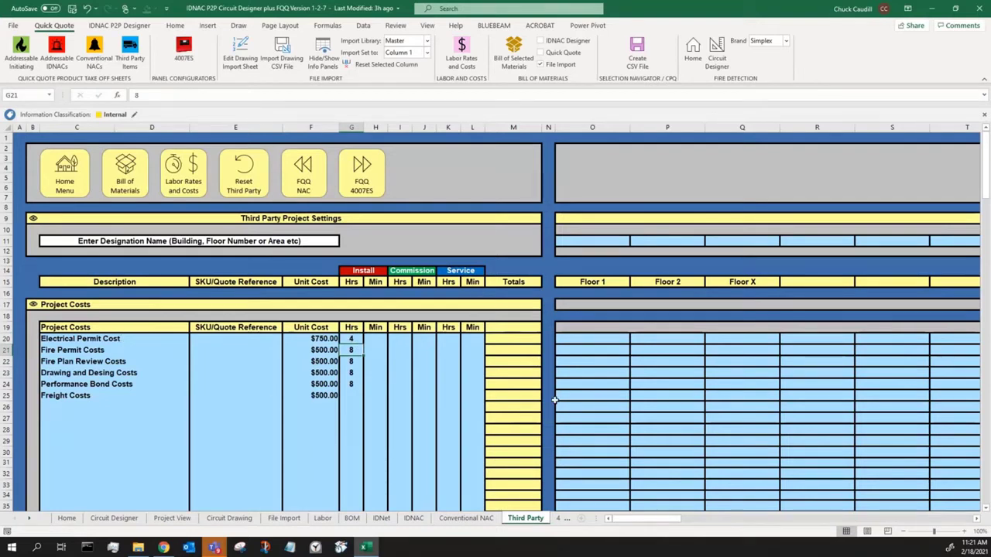
click(596, 340)
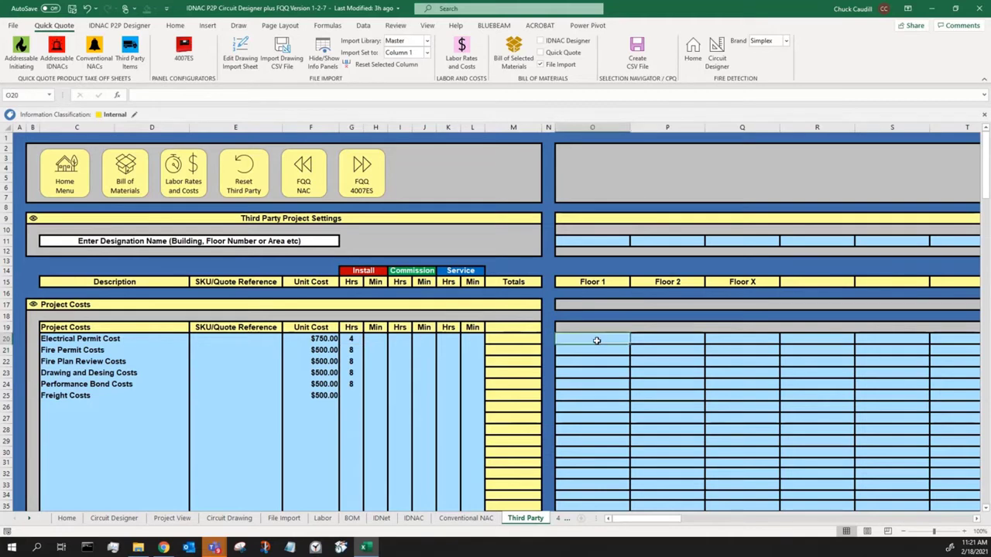
text(1)
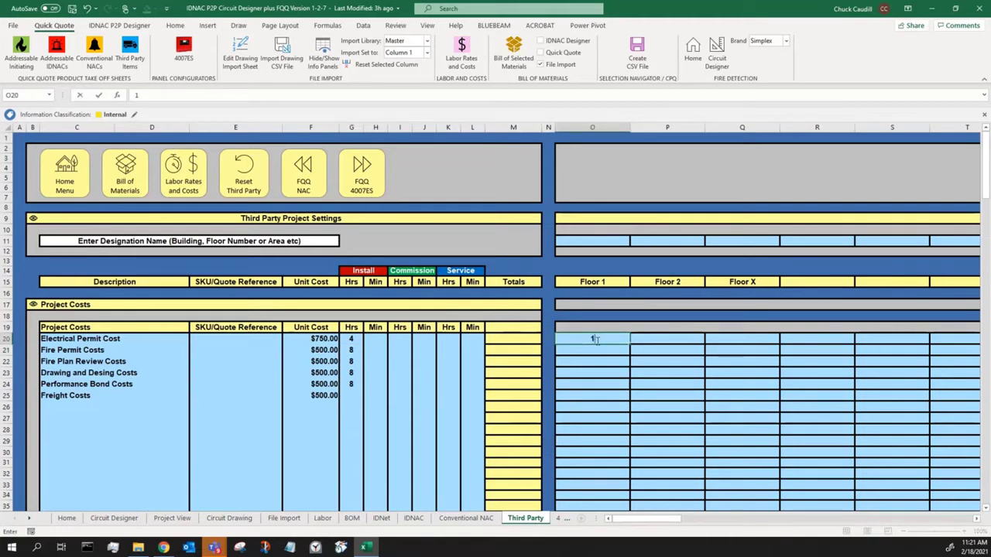
key(Return)
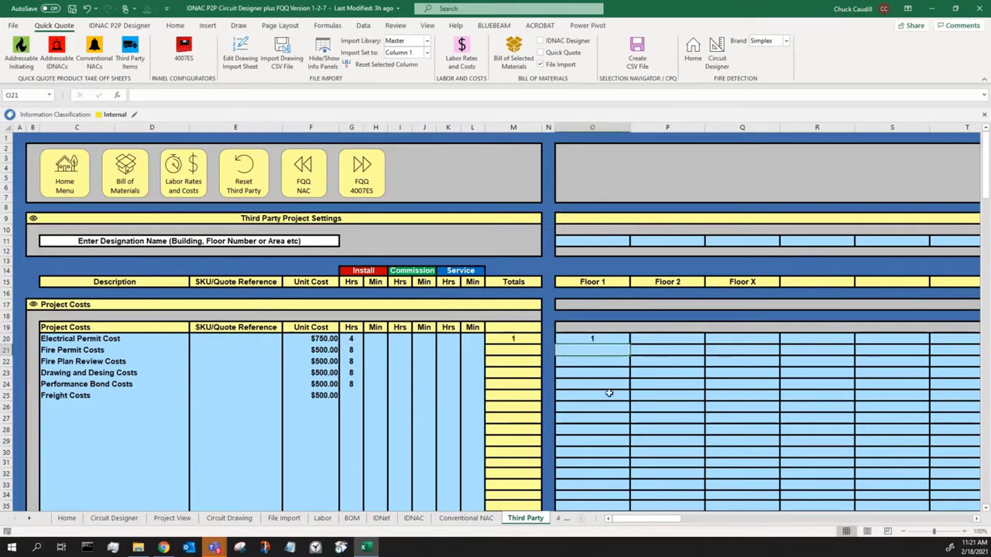
Step: Review the Subcontractor Costs and Custom Third Party Items sections of the Third Party sheet
scroll(583, 417, down, 11)
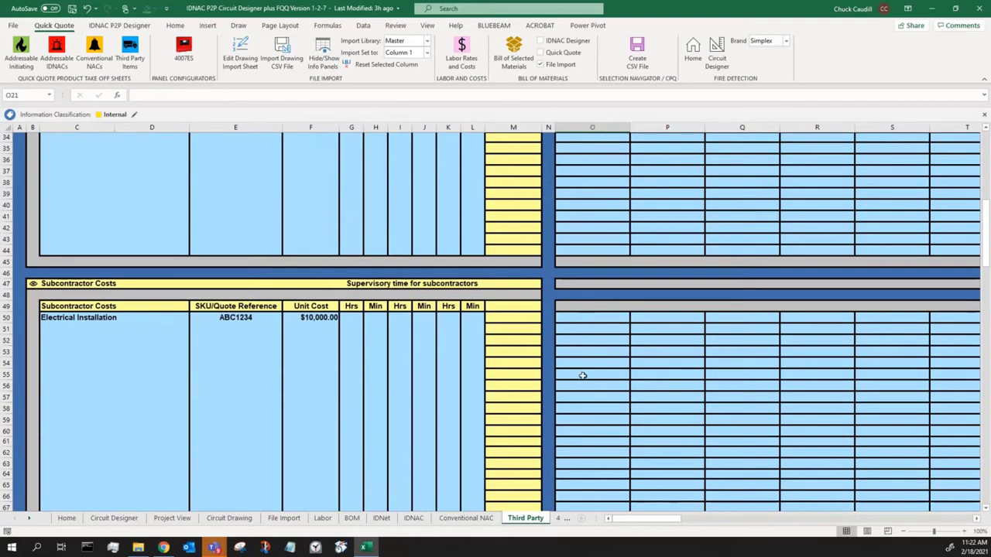
scroll(596, 380, down, 11)
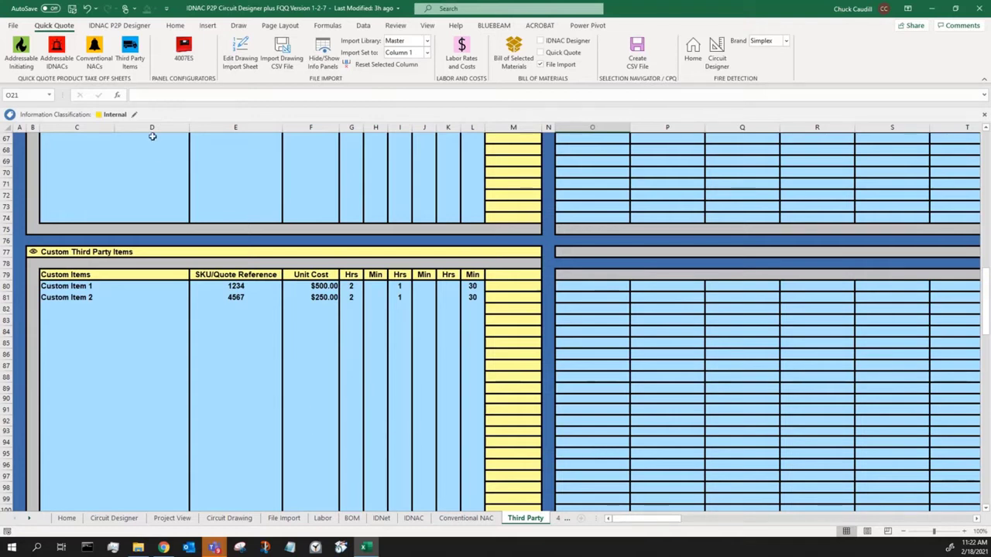
Step: Open the 4007ES panel configurator and examine the Hybrid and IDNAC panel configuration options
click(183, 48)
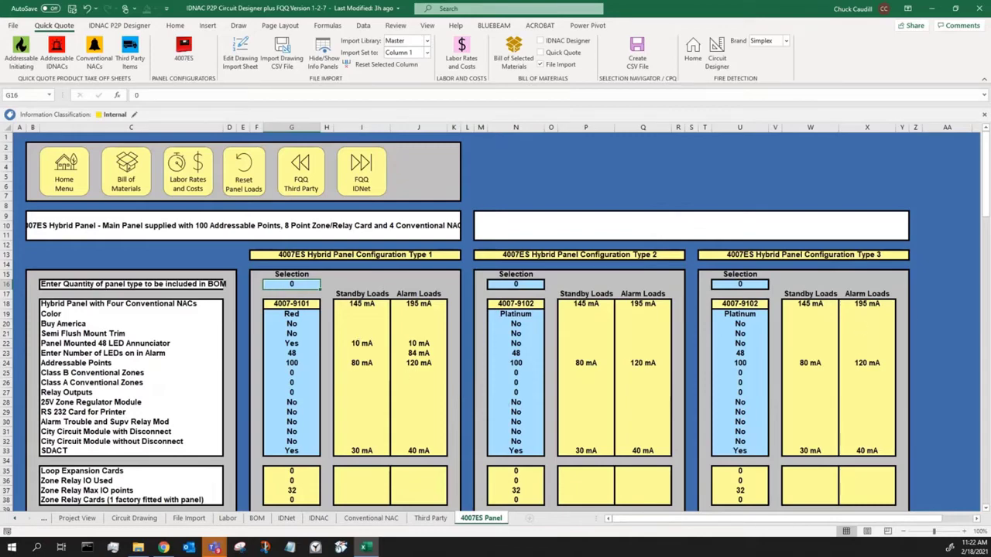
scroll(846, 329, down, 3)
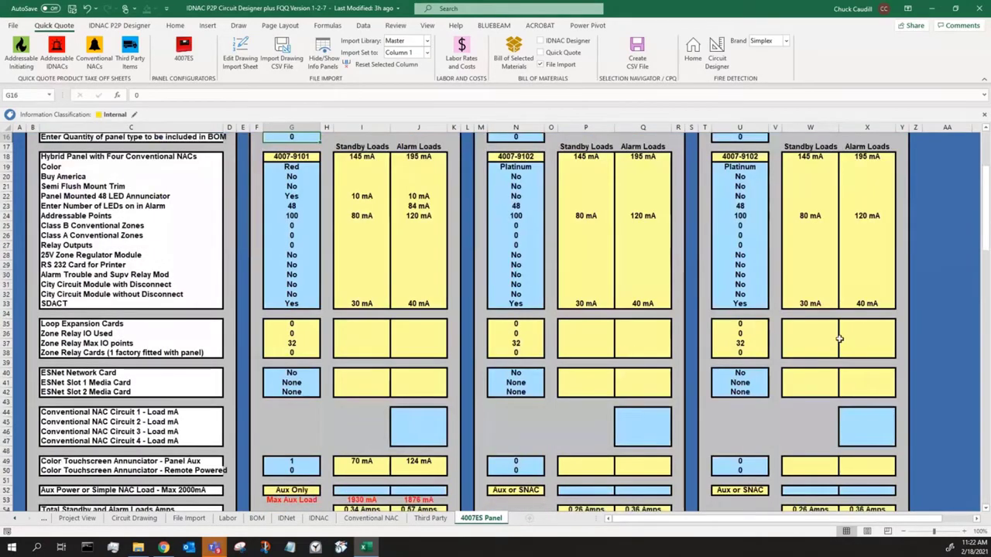
scroll(832, 334, down, 20)
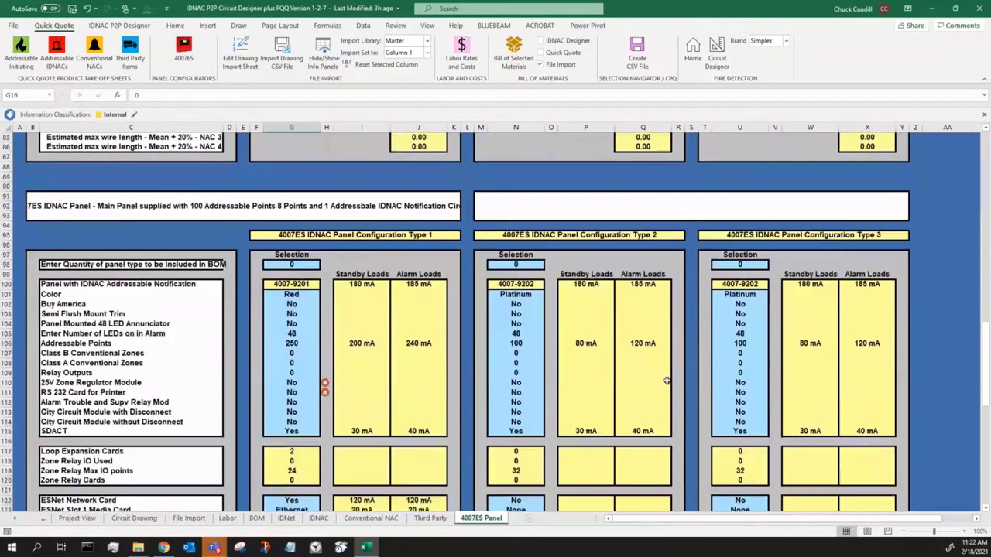
scroll(384, 383, up, 7)
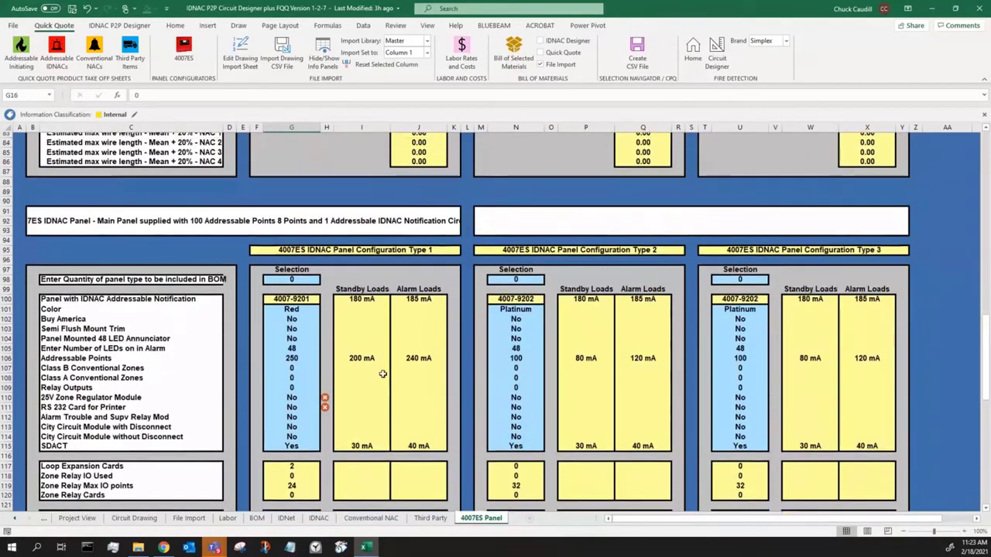
scroll(381, 373, up, 16)
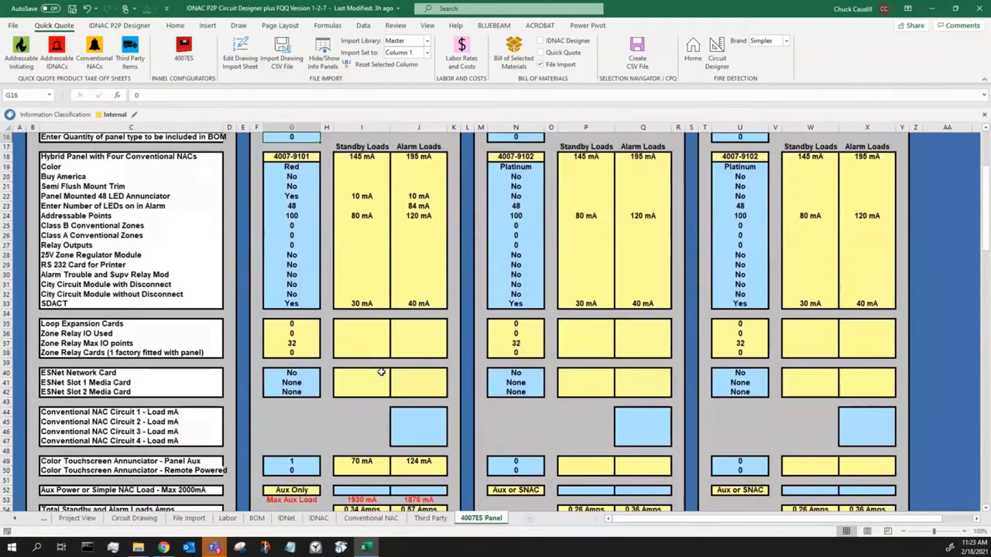
Step: Set Panel Mounted 48 LED Annunciator to No for the 4007ES Hybrid Panel Configuration Type 1
scroll(334, 237, up, 1)
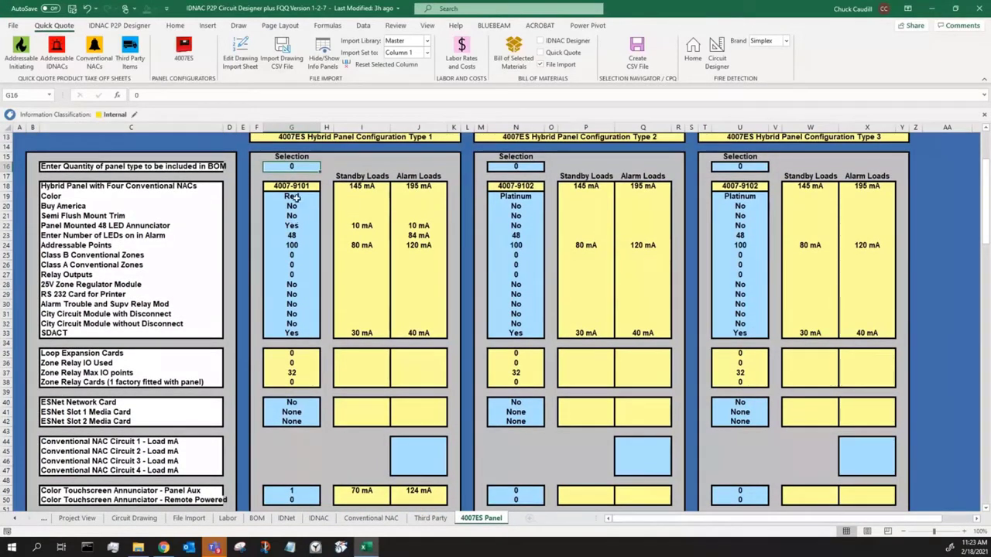
scroll(305, 231, up, 1)
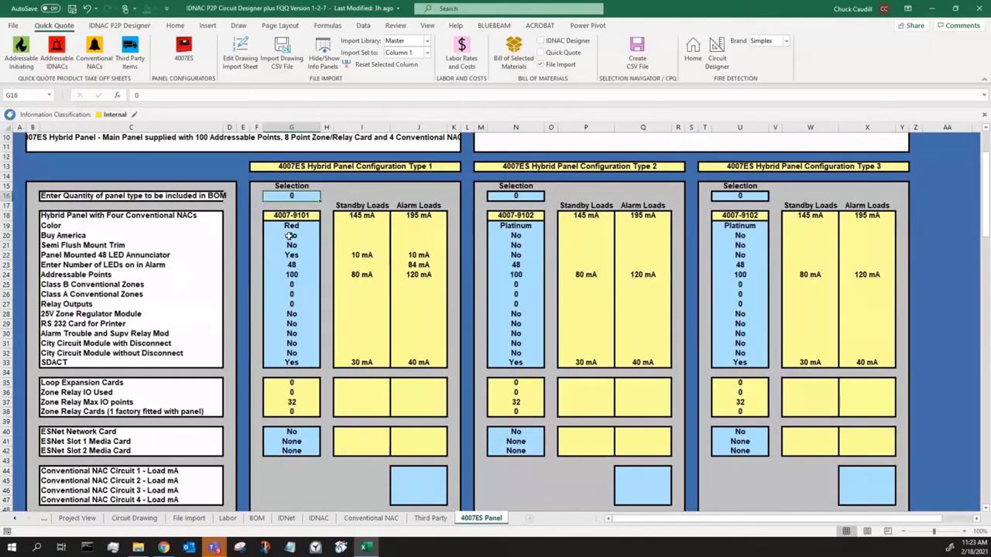
click(294, 255)
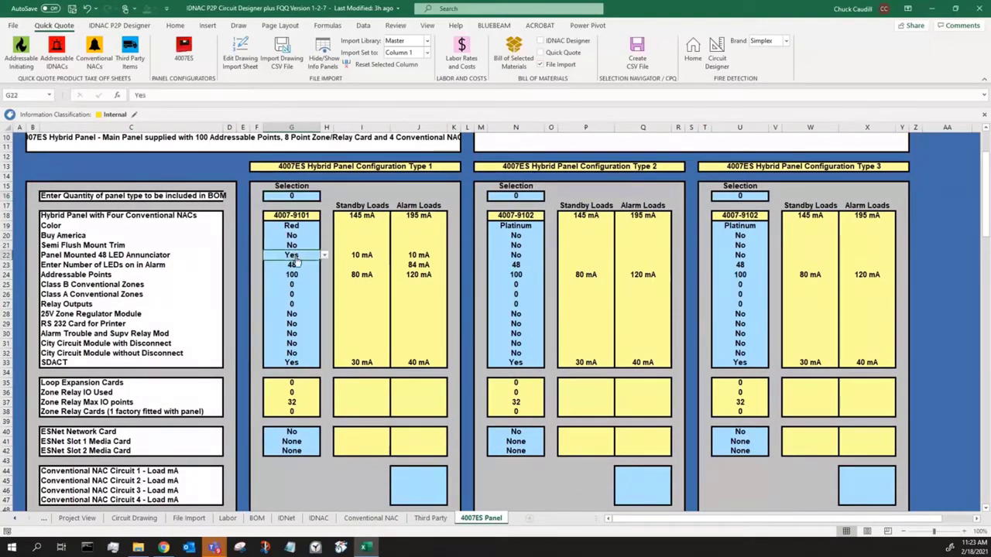
click(325, 255)
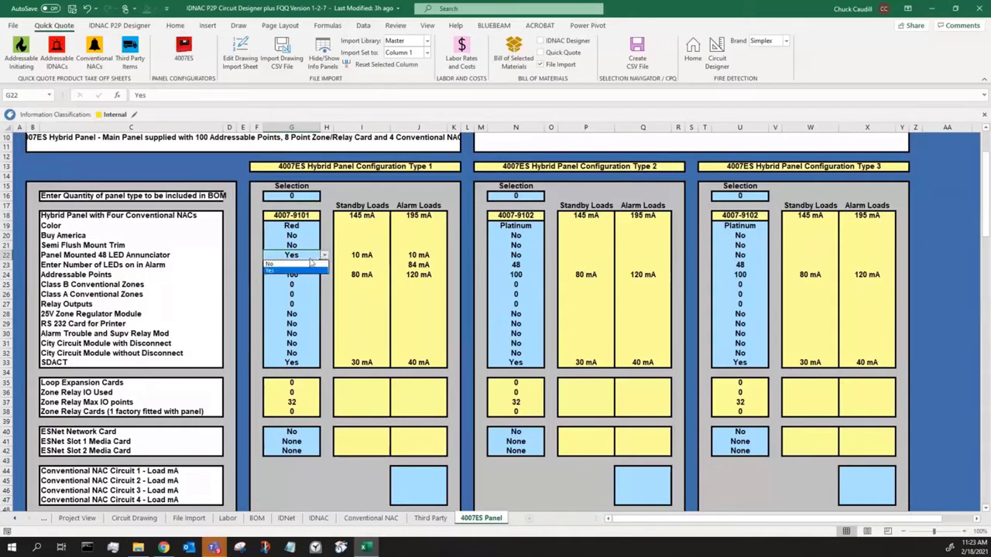
click(302, 269)
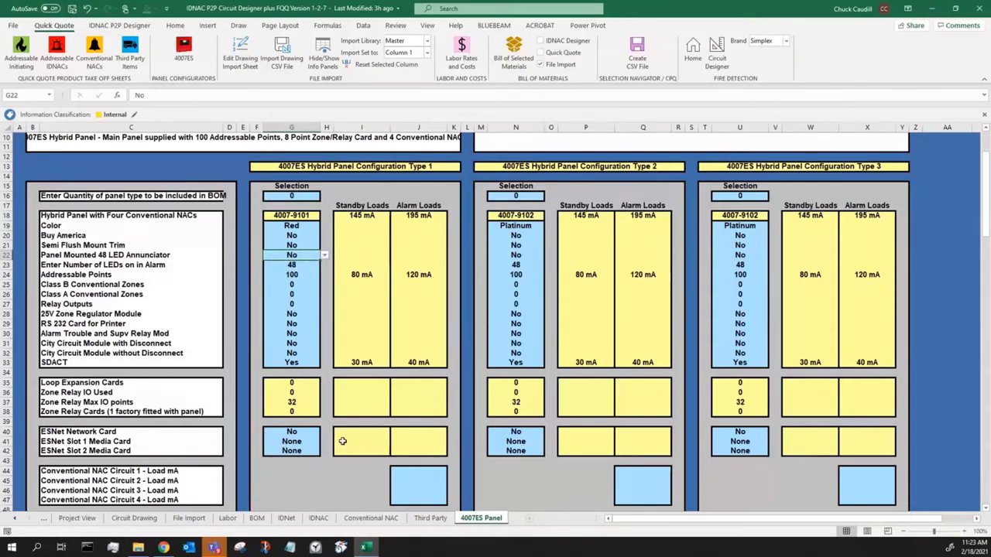
Step: Set Include Batteries in BOM to No for the 4007ES Hybrid Panel Configuration Type 1
scroll(325, 464, down, 1)
scroll(309, 387, up, 1)
scroll(317, 374, down, 6)
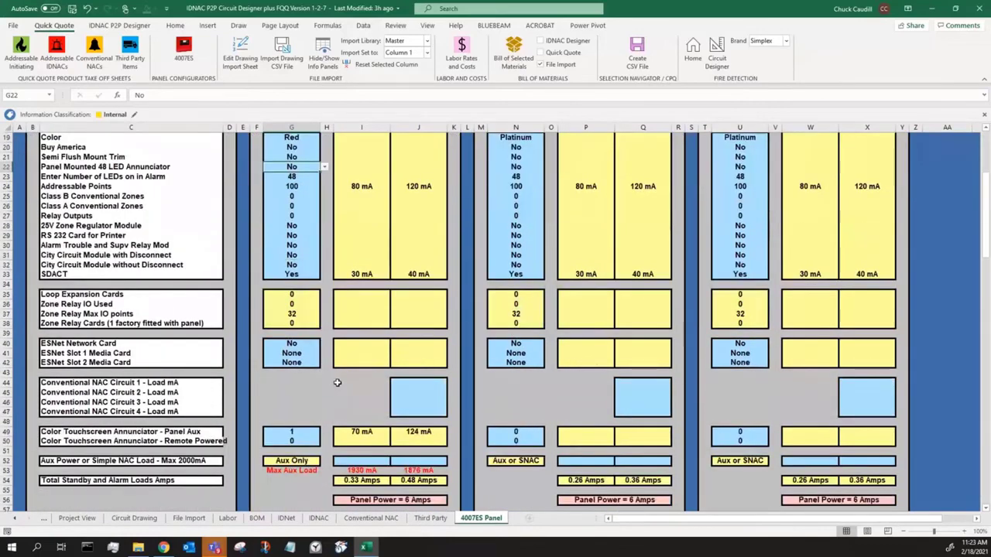
scroll(418, 451, down, 3)
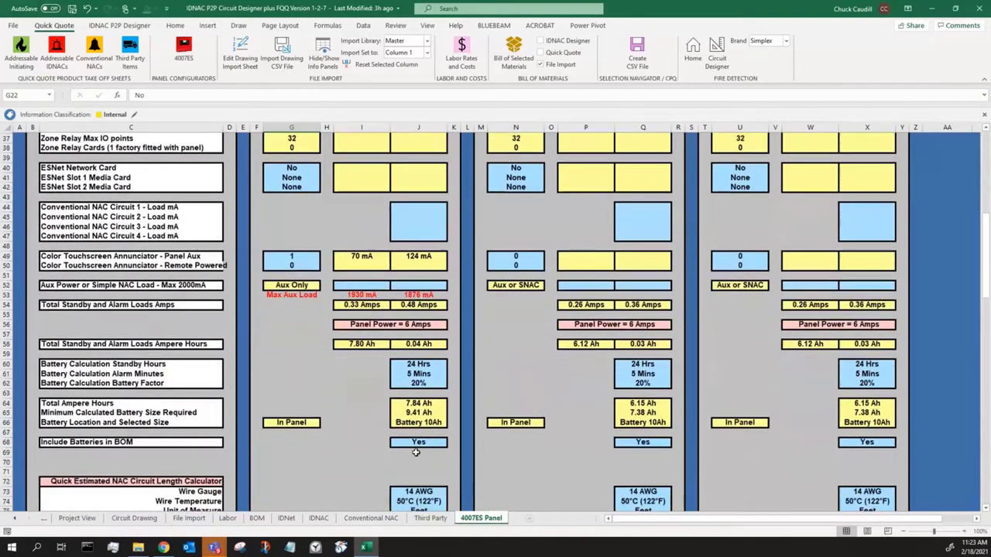
click(418, 441)
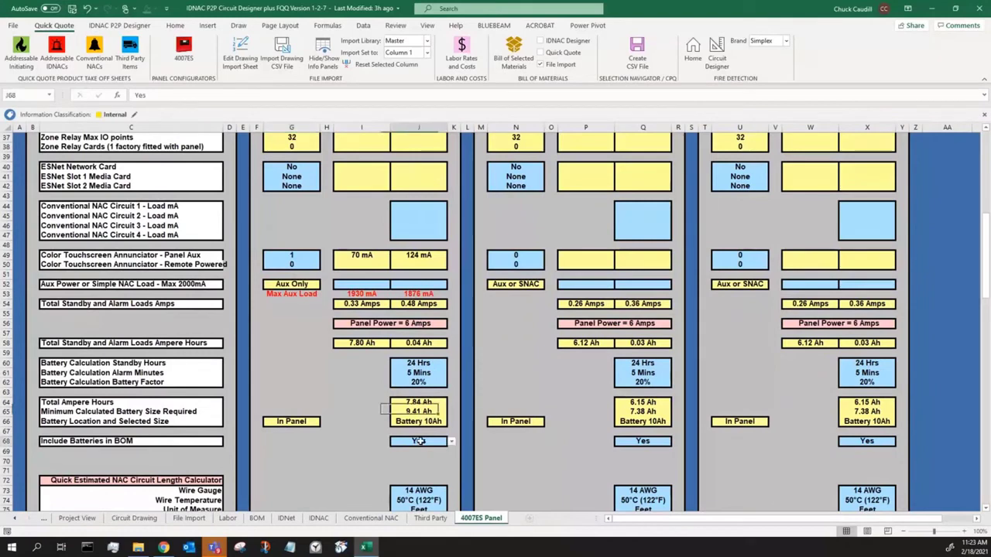
click(450, 442)
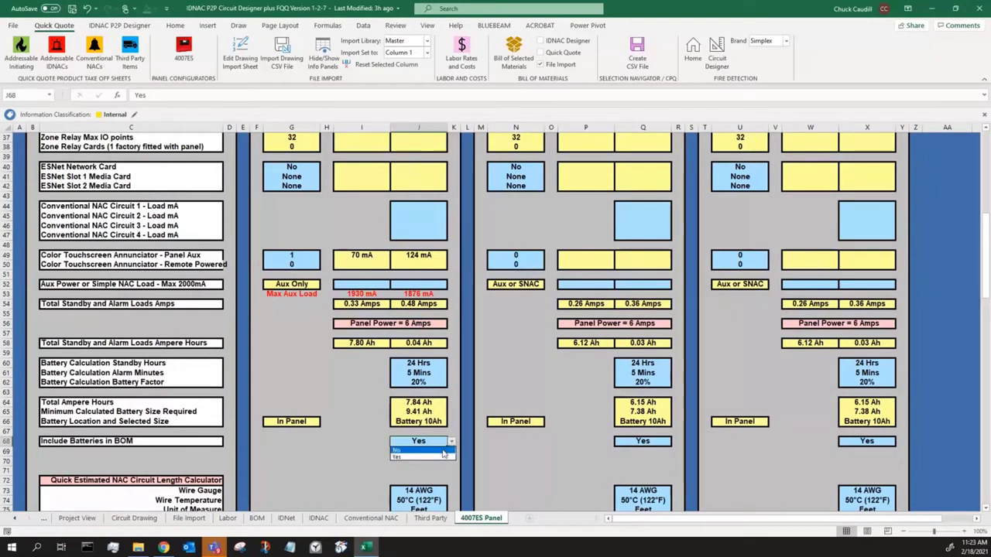
click(444, 451)
click(350, 373)
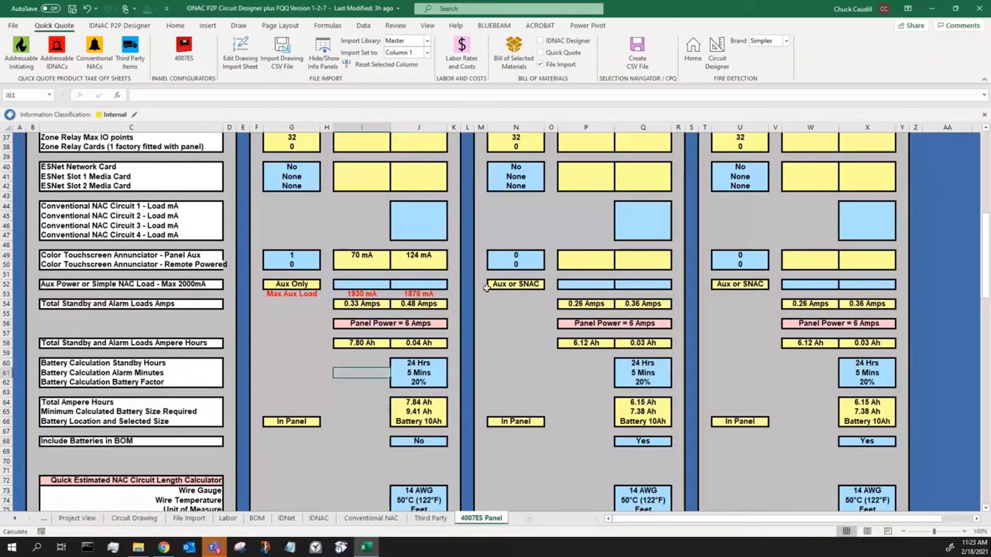
Step: Enter a BOM quantity of 2 for the 4007ES Hybrid Panel Configuration Type 1
scroll(700, 455, up, 9)
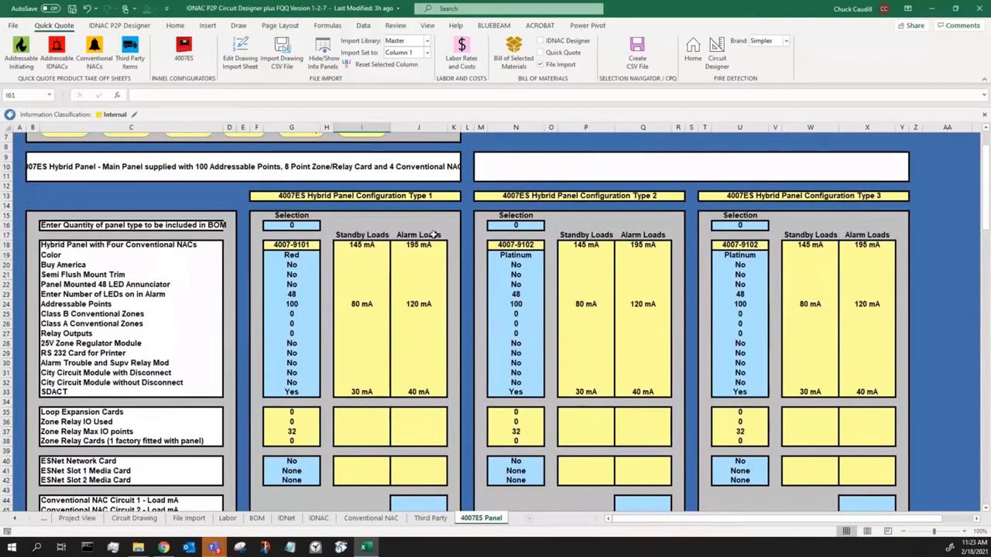
click(297, 227)
text(2)
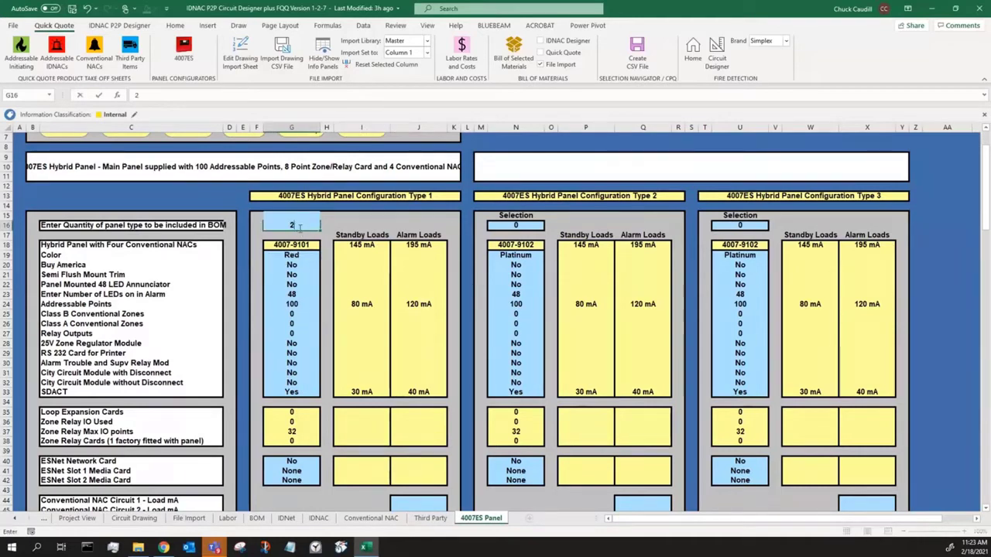
key(Return)
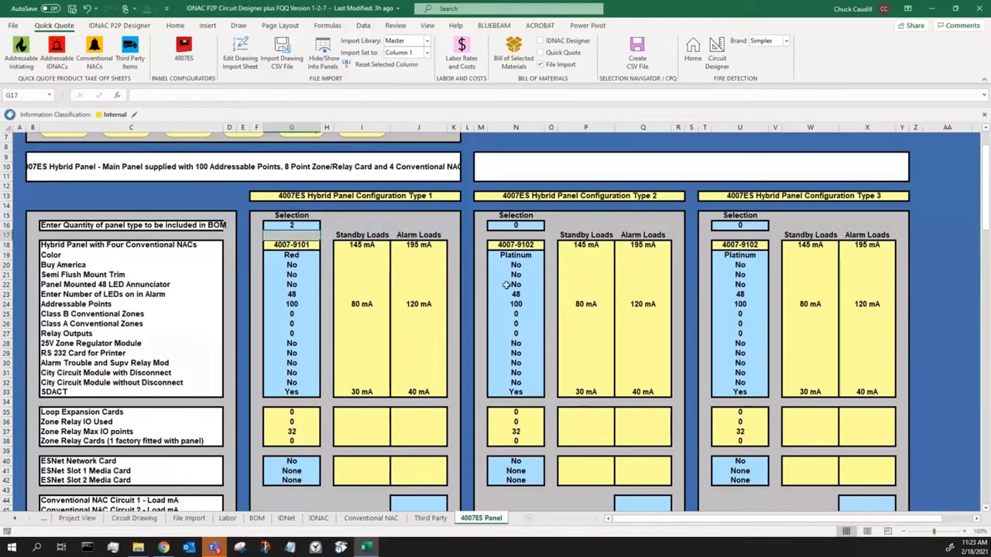
scroll(457, 233, up, 1)
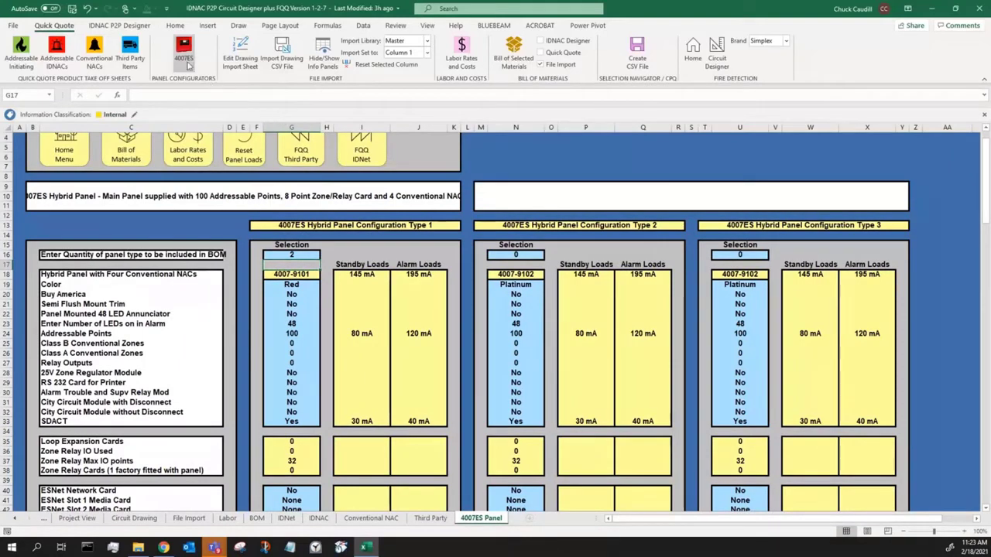
Step: Open the drawing import sheet and examine the parts bundled with Smoke Detector Standard Base and the master import library's device names
click(241, 53)
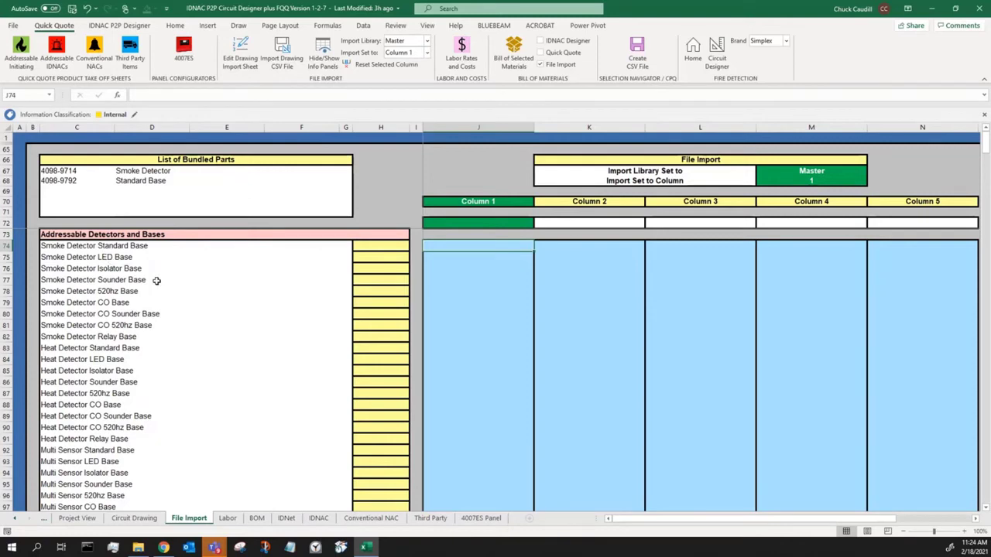
click(112, 246)
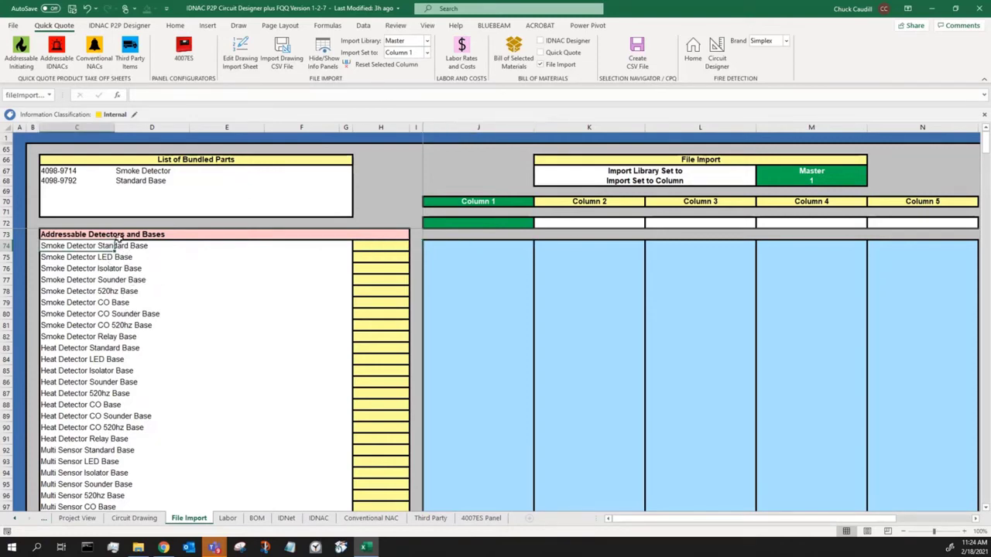
click(76, 171)
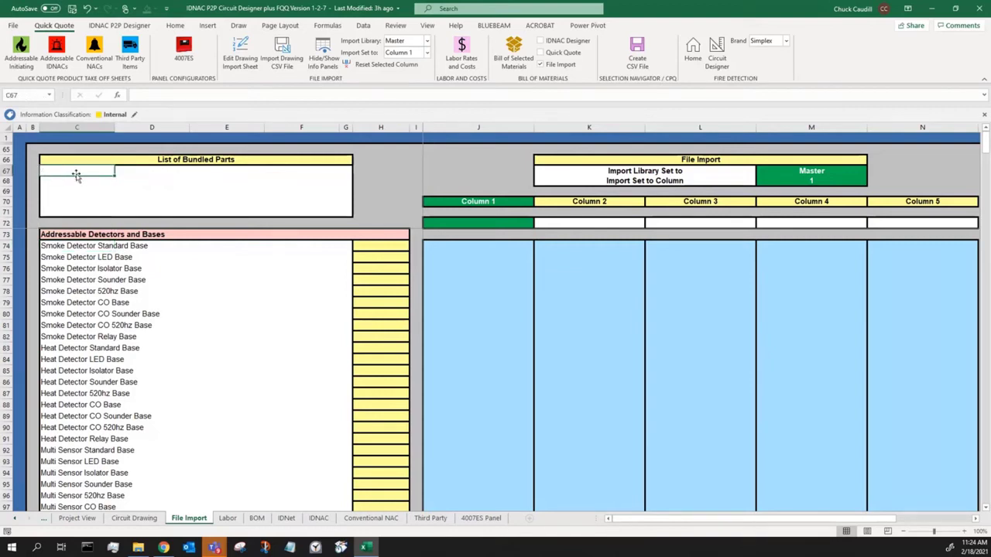
click(103, 246)
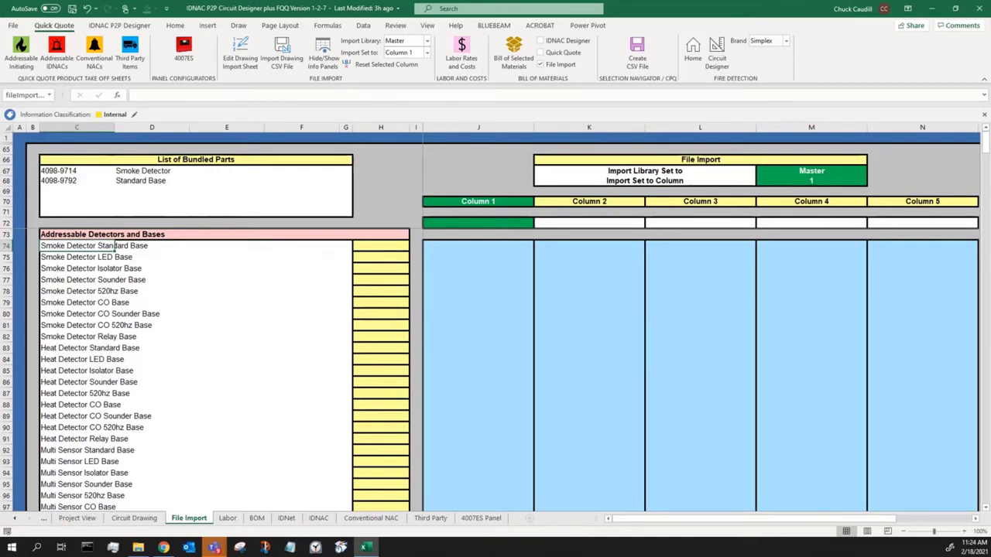
drag(652, 520, 704, 521)
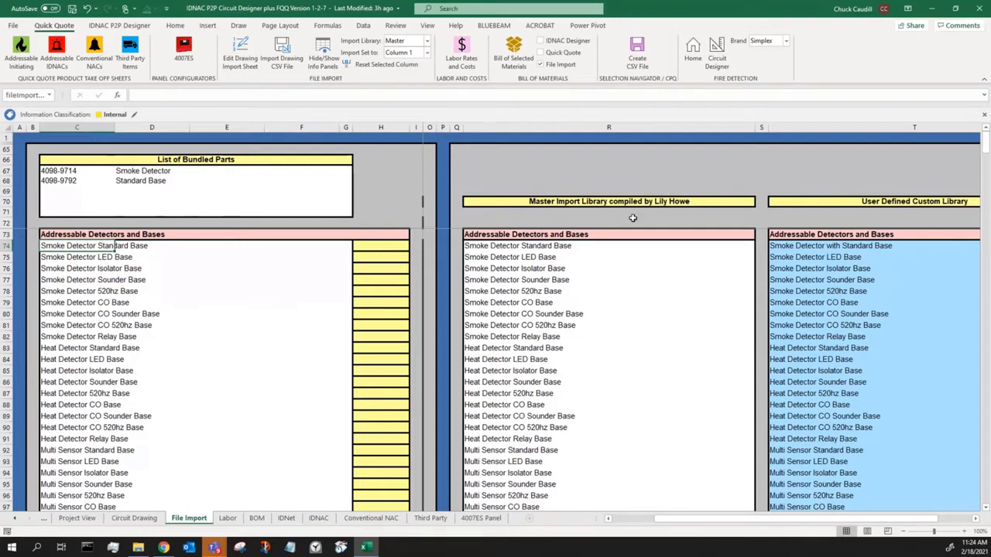
drag(559, 245, 586, 485)
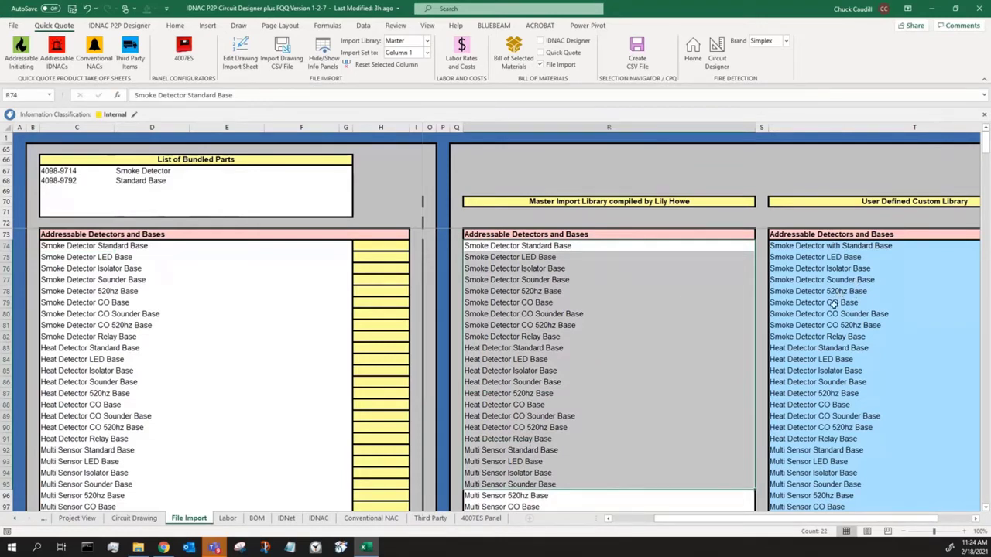
Step: Rename the Smoke Detector with Standard Base entry in the User Defined Custom Library as Addressable Smoke
drag(871, 519, 905, 531)
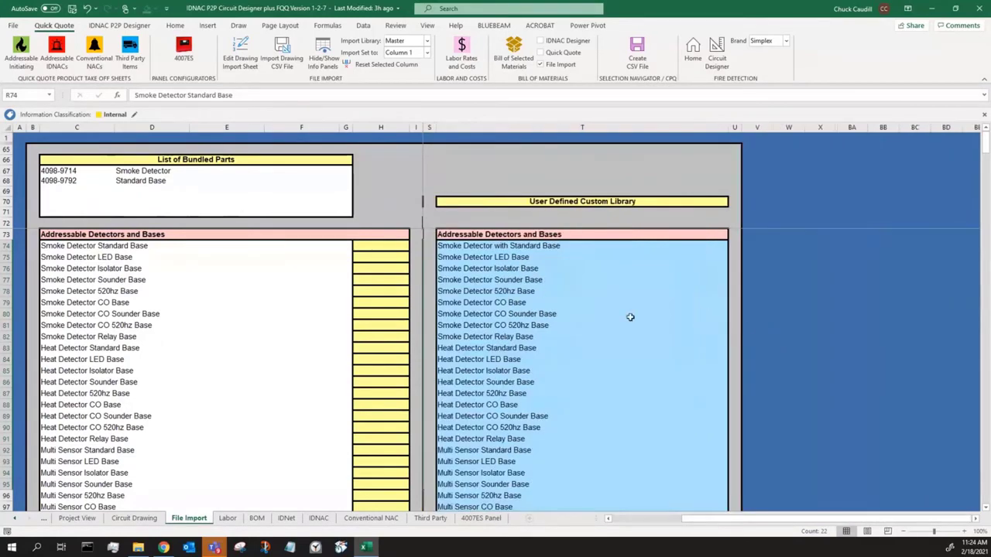
click(507, 245)
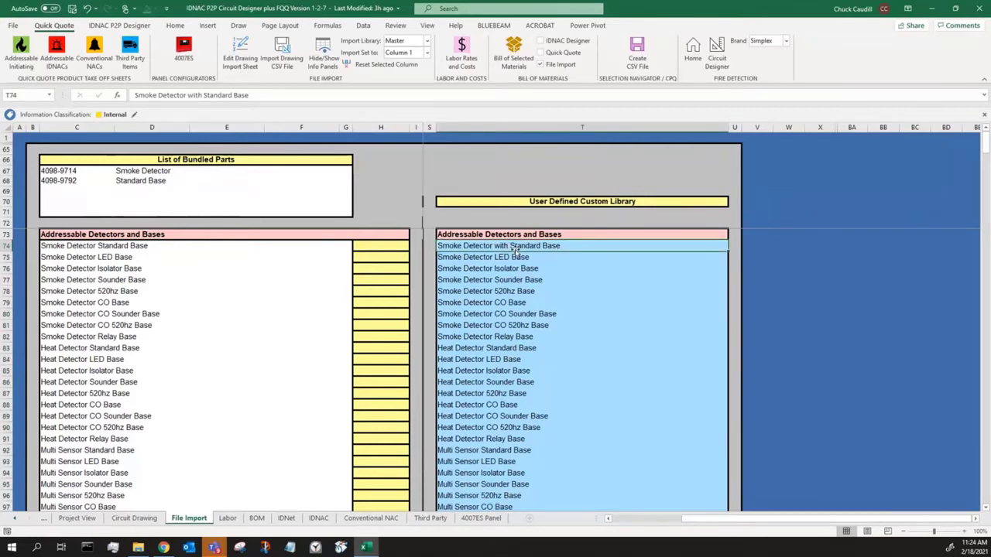
text(Addr)
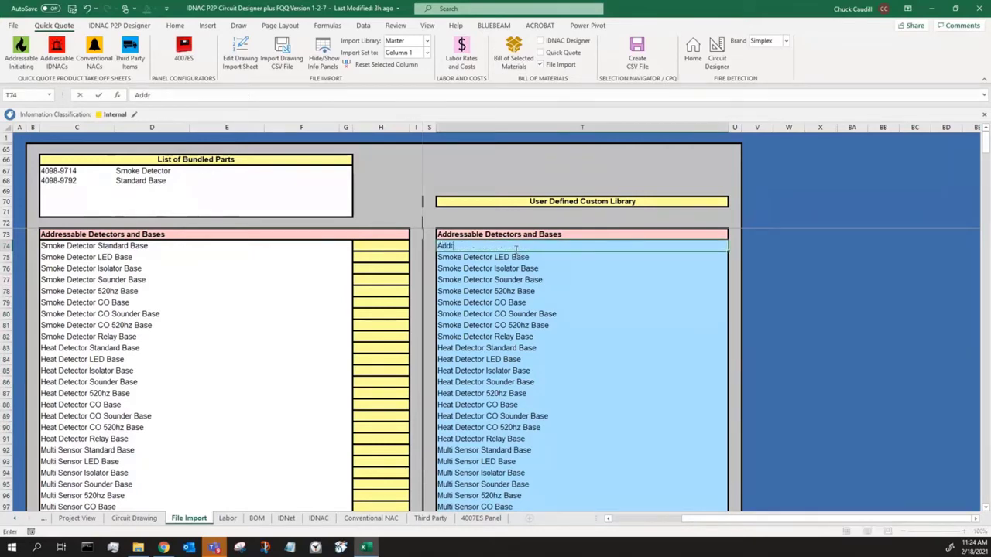
text(essable Smoke)
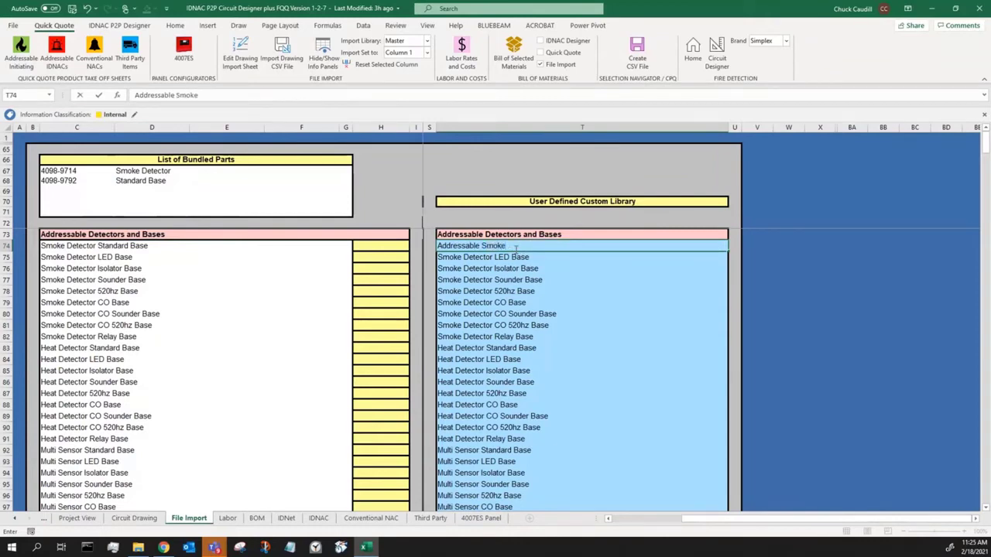
click(505, 313)
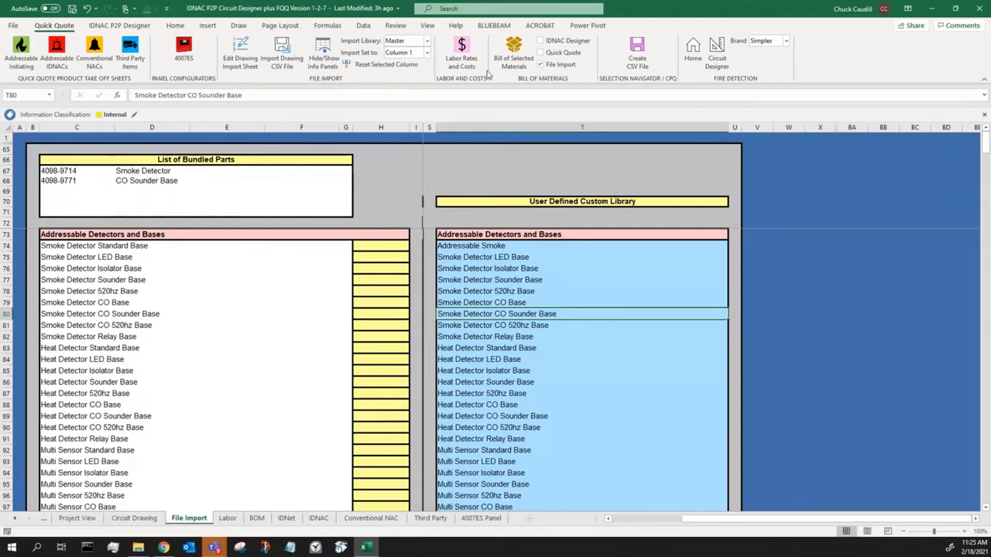
Step: Set the import library to Custom and show the parts bundled with Addressable Smoke
click(416, 44)
click(414, 61)
click(142, 347)
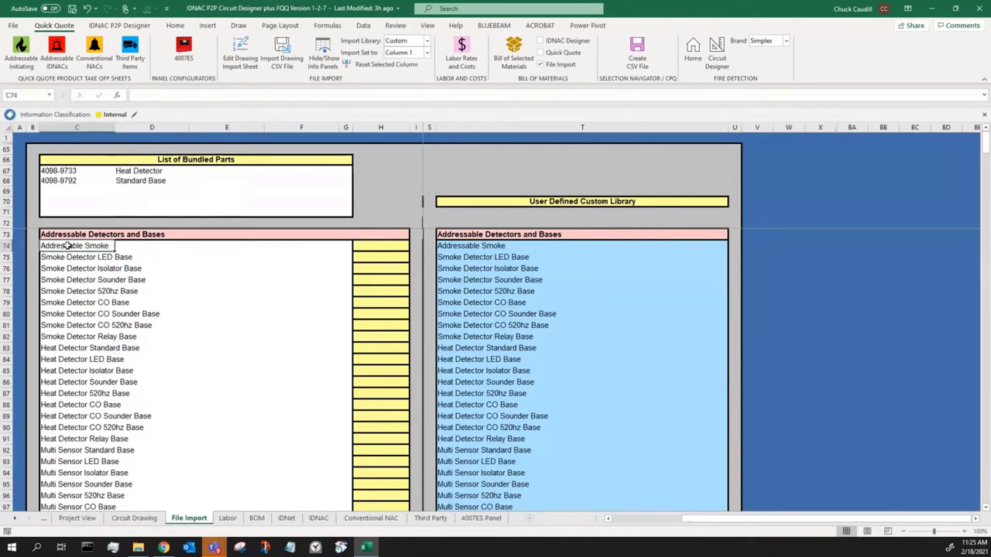
click(75, 245)
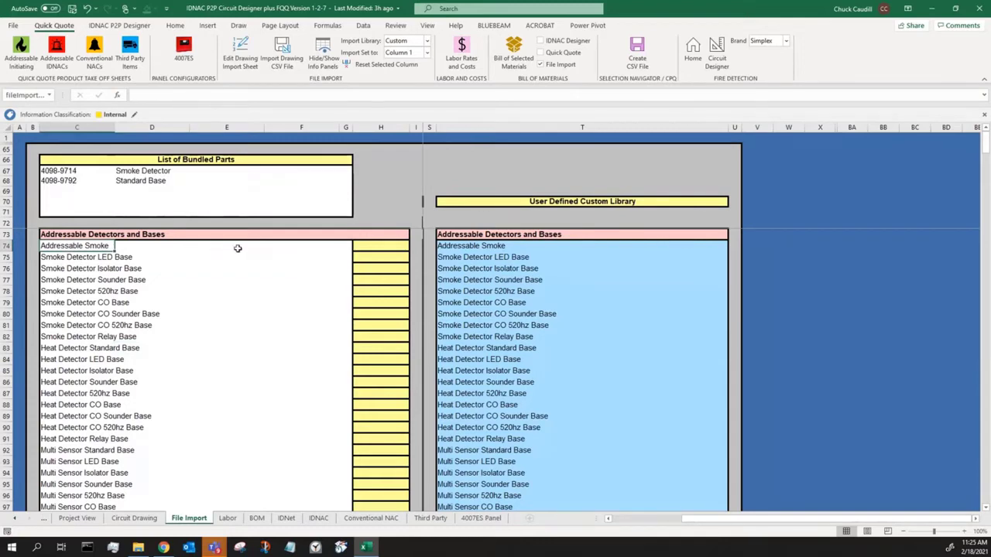
Step: Import the Bluebeam Devices CSV file from the Desktop into Column 1 using the Custom library
drag(752, 526, 681, 526)
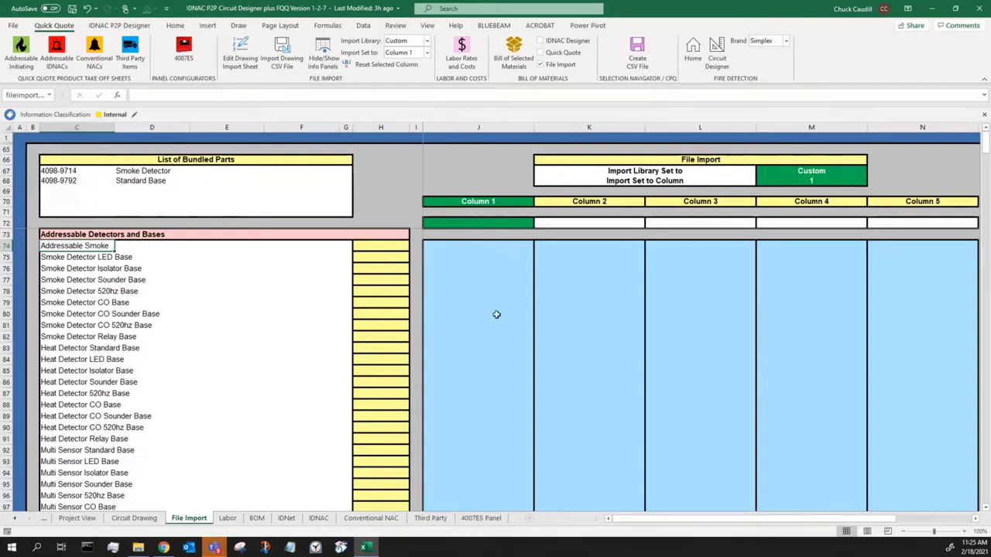
click(404, 52)
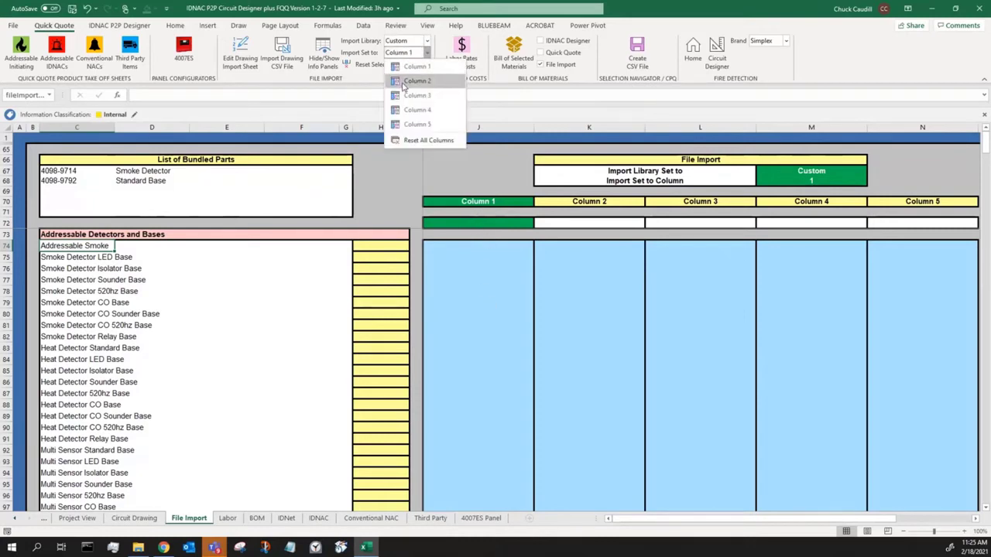
click(407, 58)
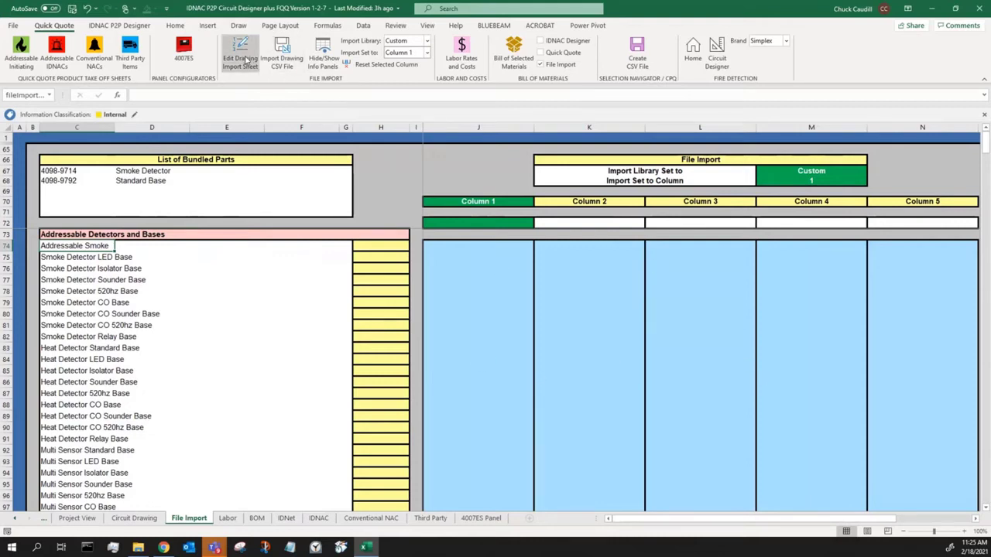
click(282, 50)
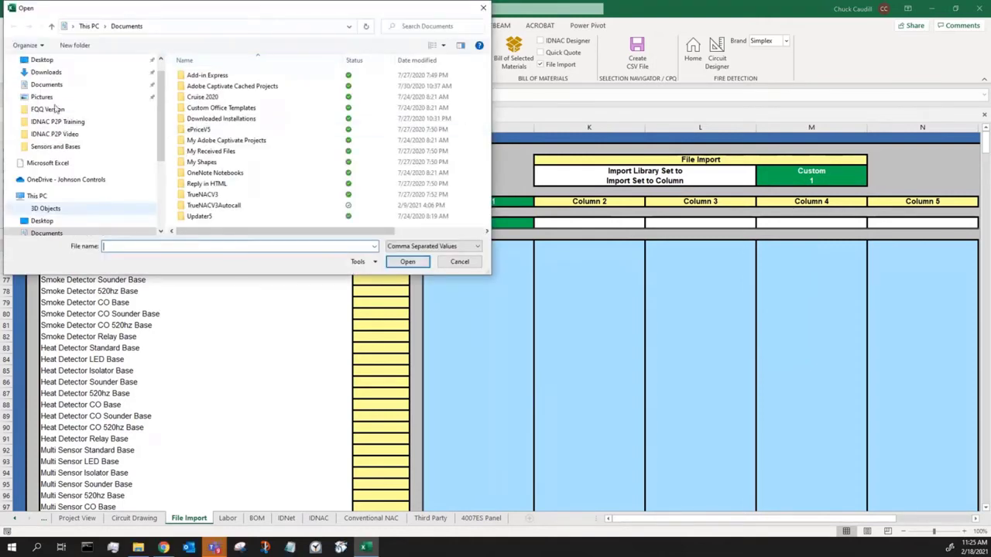
scroll(60, 126, up, 1)
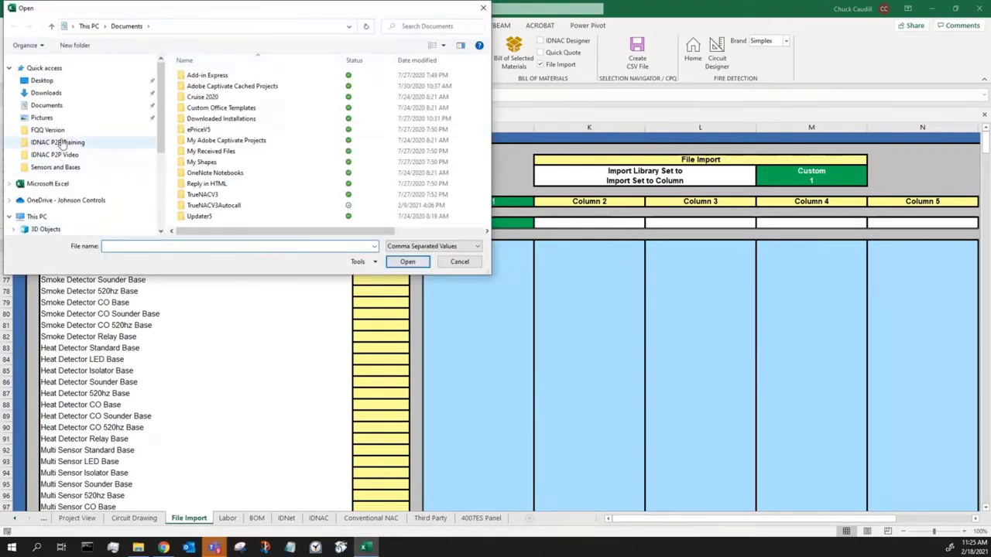
click(46, 81)
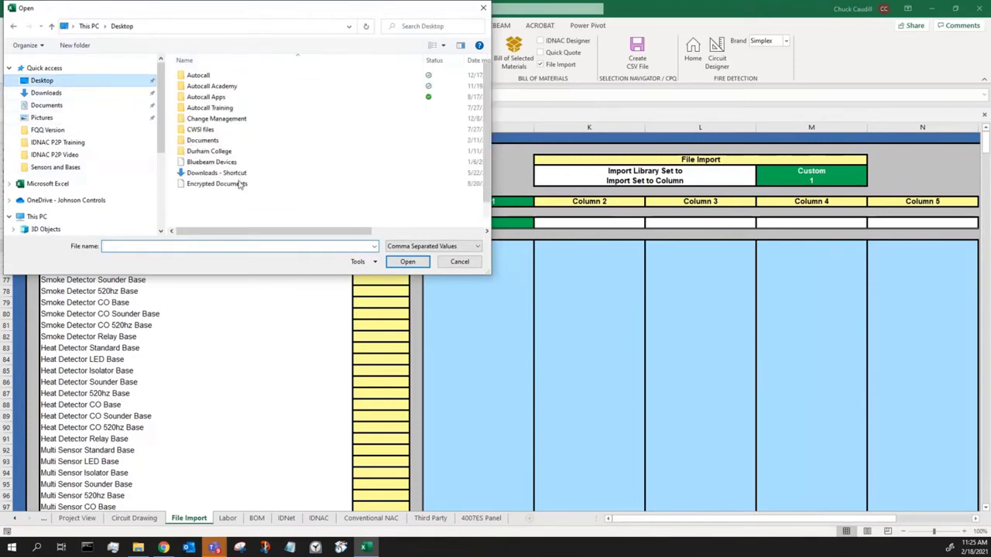
click(224, 194)
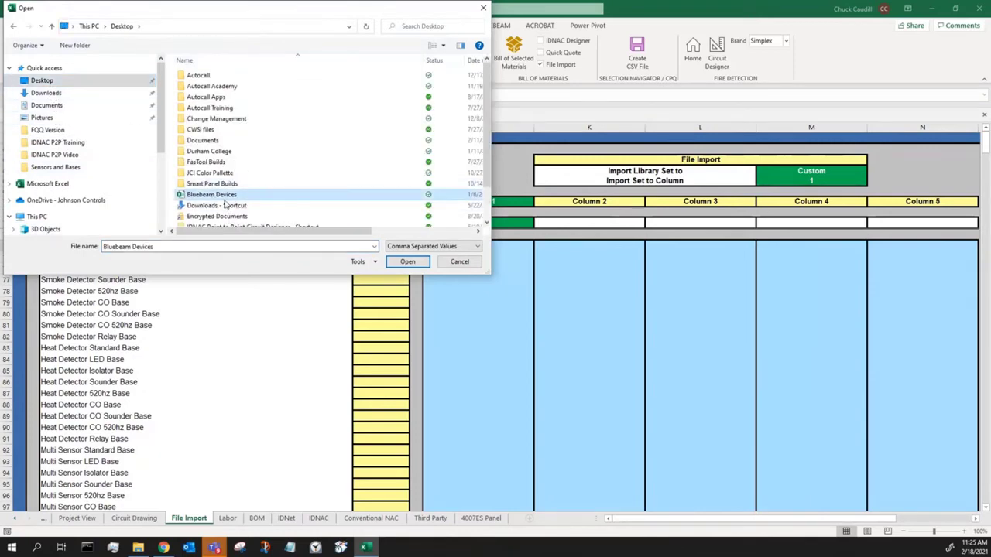
click(409, 262)
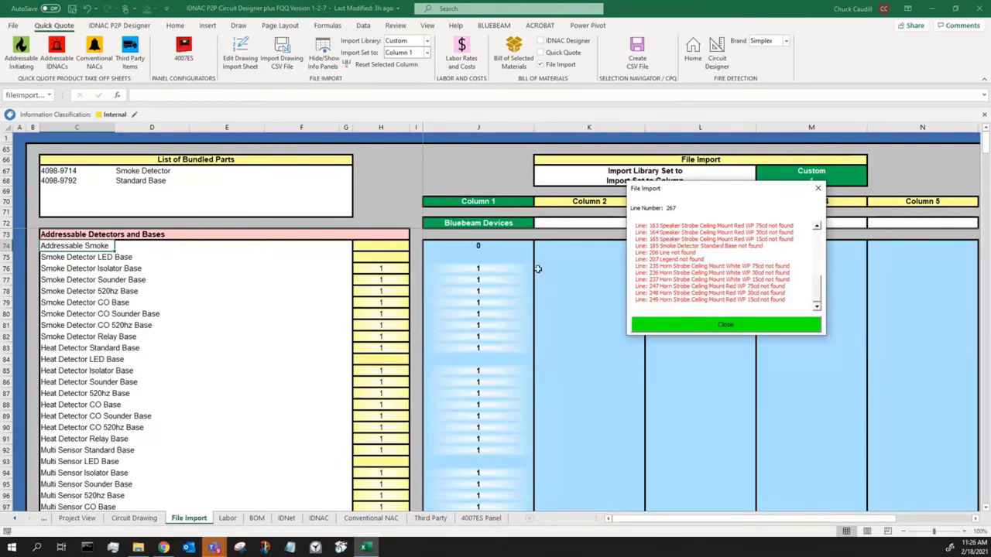
Step: Review the unmatched lines in the import report, close it and check the Addressable Smoke quantity in Column 1
drag(820, 296, 813, 246)
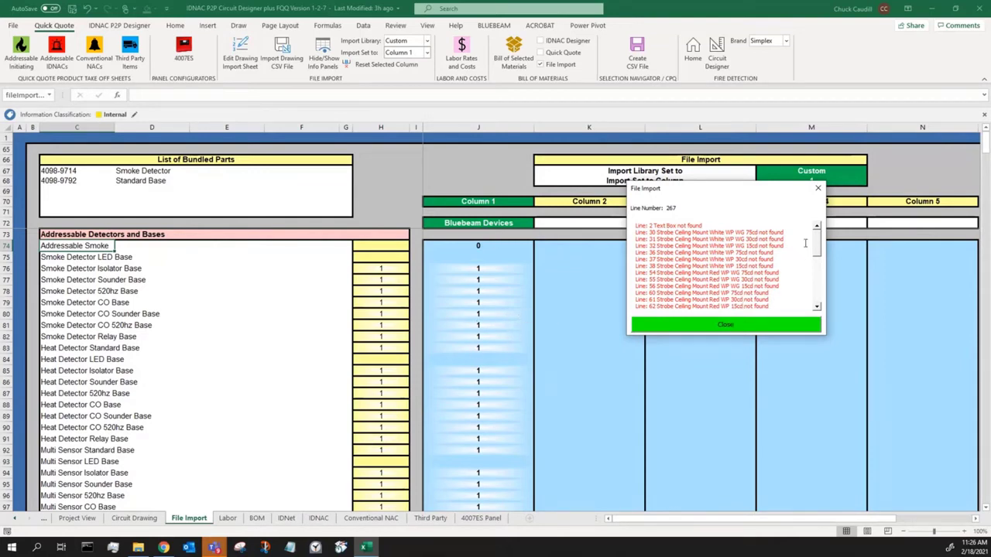
click(726, 325)
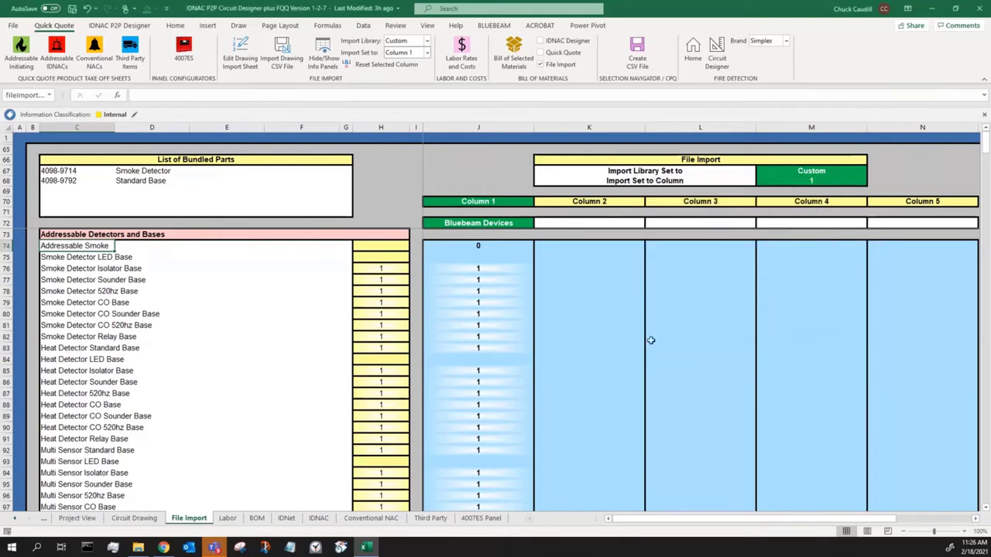
click(479, 245)
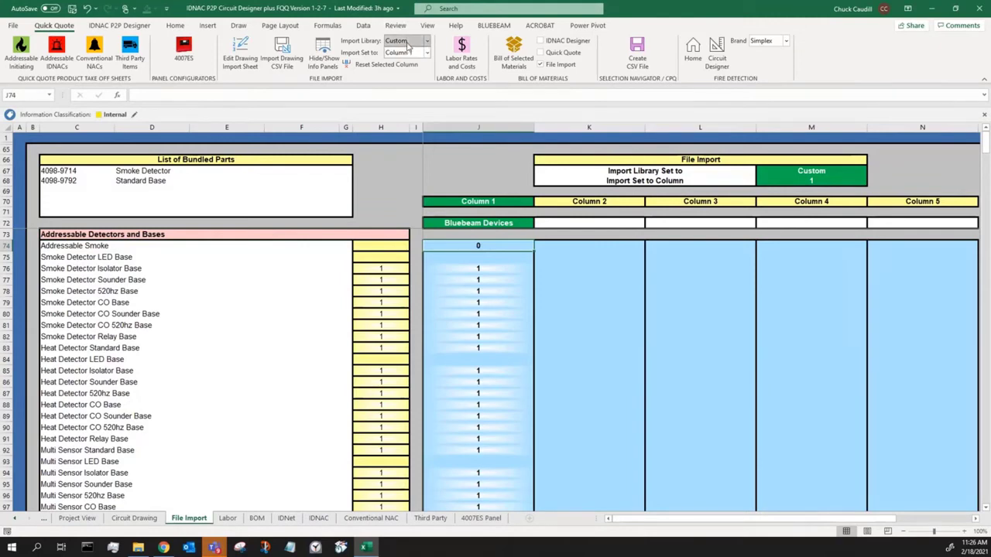
Step: Set the import library back to Master, reimport Bluebeam Devices into Column 1 and show the Smoke Detector Standard Base parts
click(413, 52)
click(408, 60)
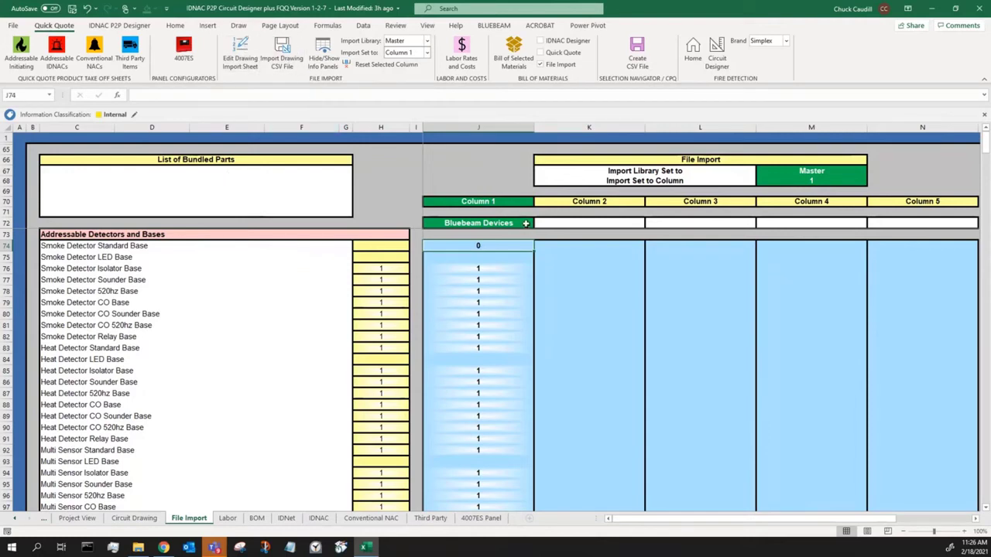
click(282, 56)
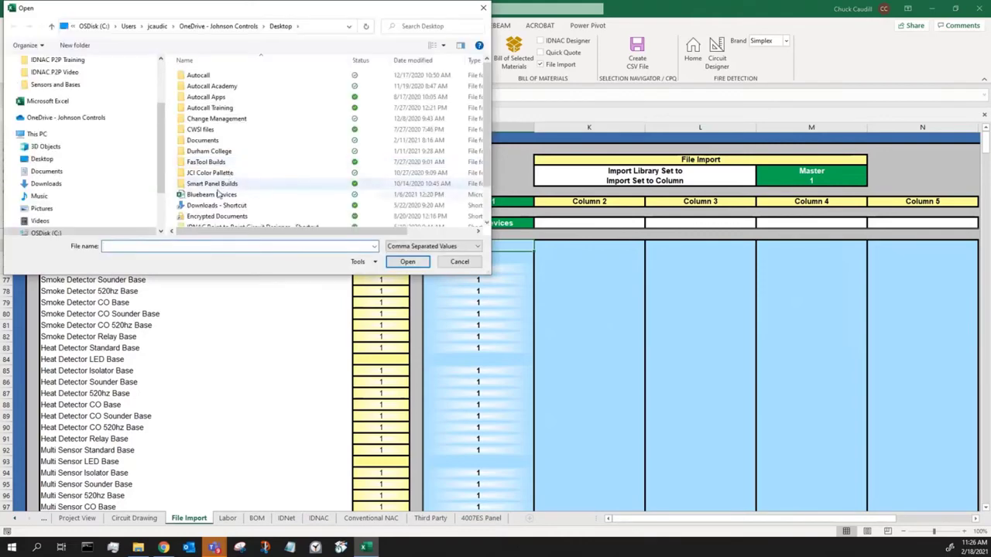
click(217, 196)
click(407, 261)
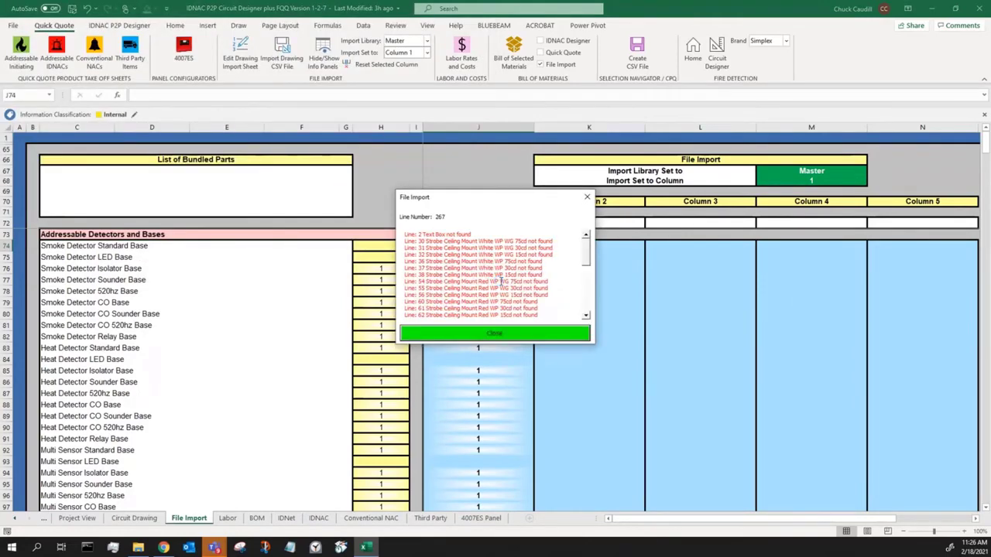
click(525, 332)
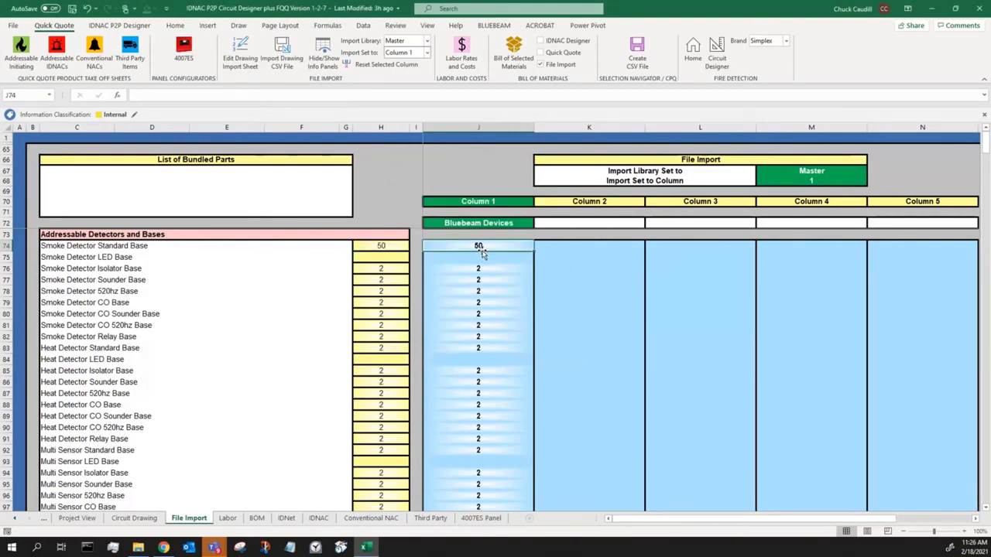
click(143, 246)
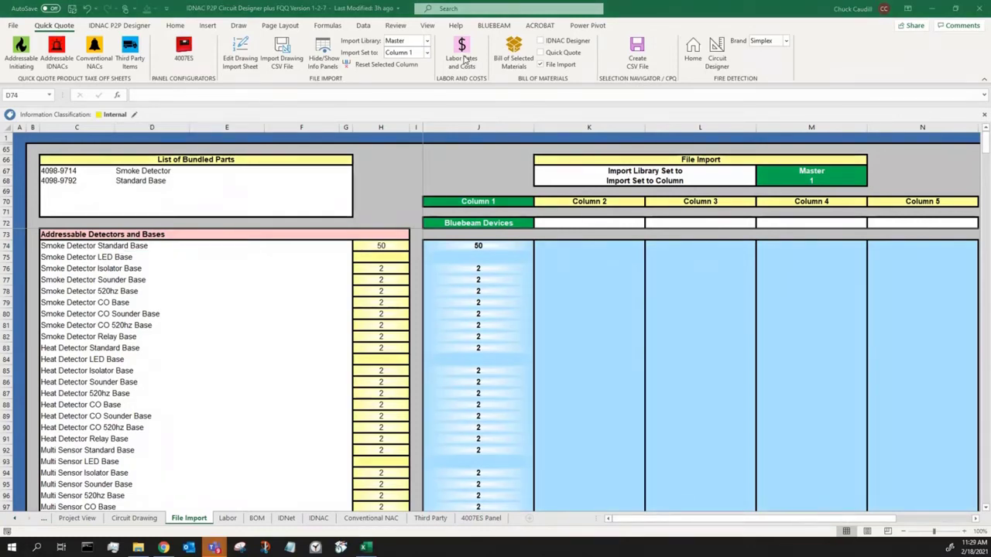
Step: Open the labor rates and costs sheet with IDNAC Designer as the only materials source and examine the notification appliance installation totals
click(465, 59)
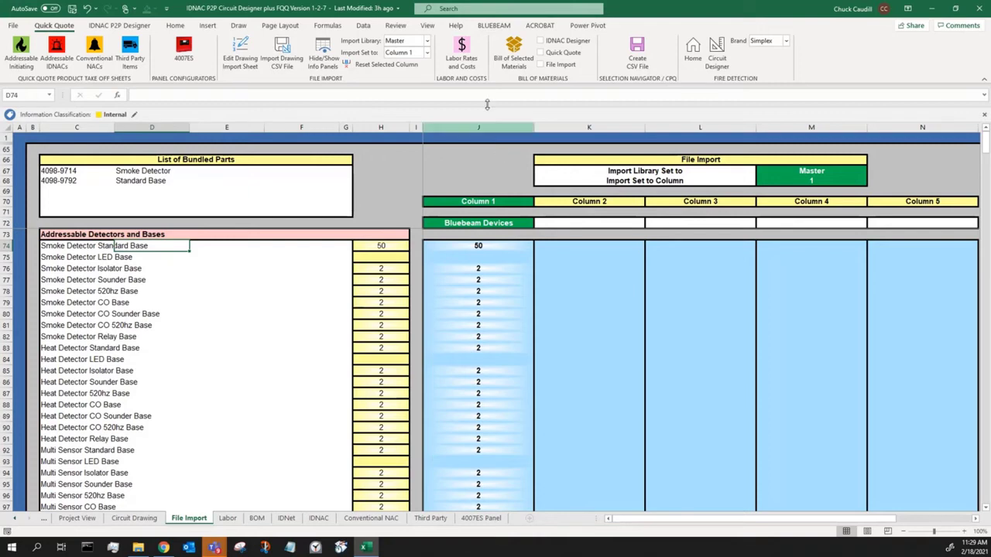
click(462, 58)
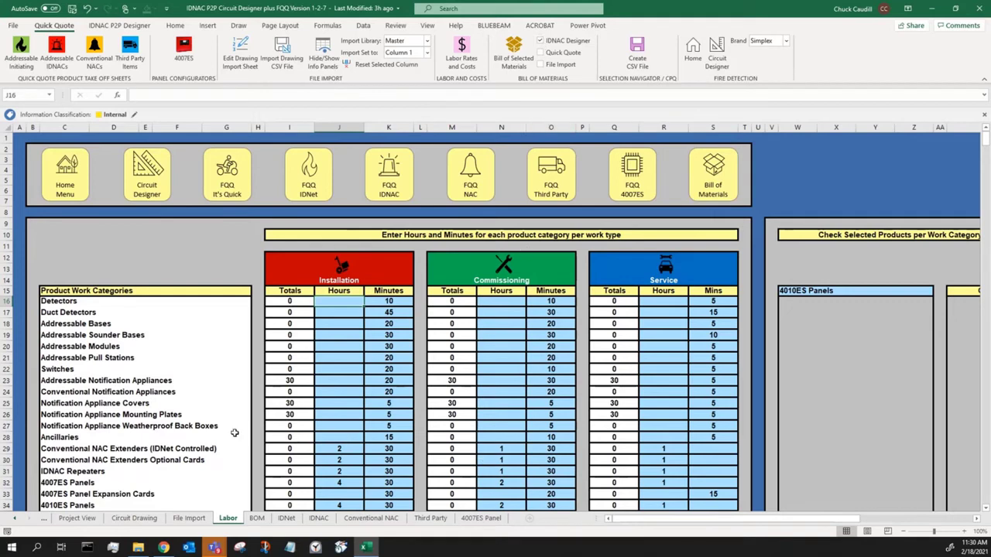
click(296, 381)
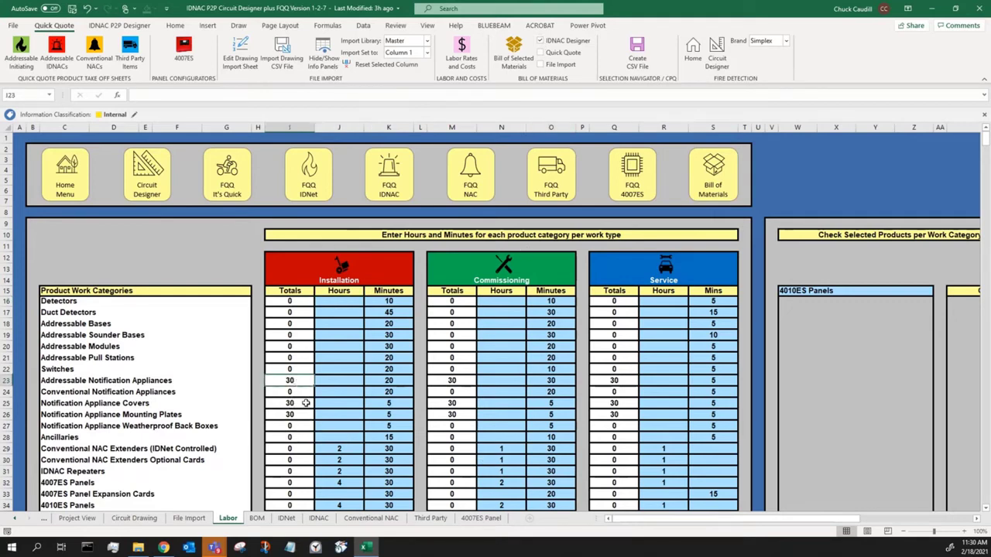
click(298, 404)
click(307, 415)
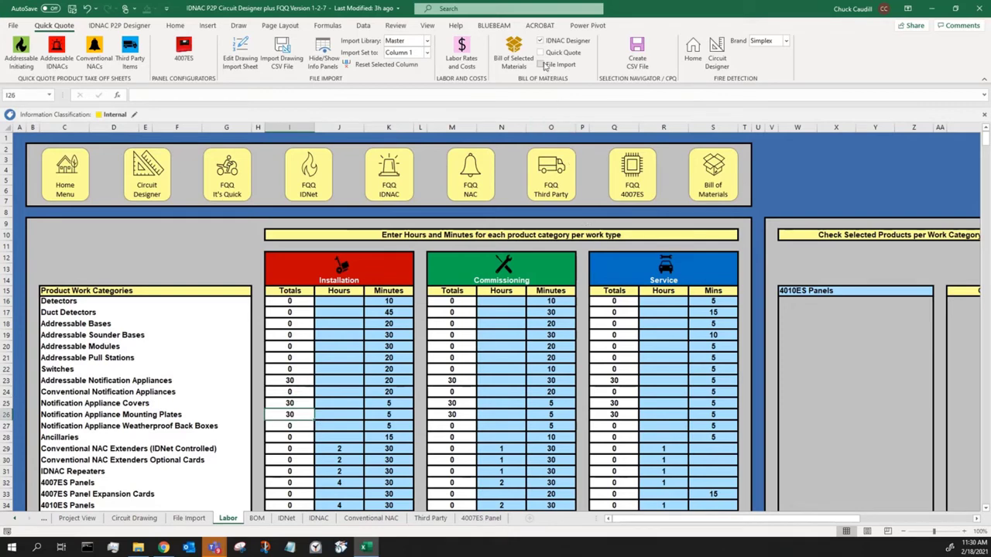
Step: Switch the materials source from IDNAC Designer to Quick Quote and review the labor totals per product category
click(541, 52)
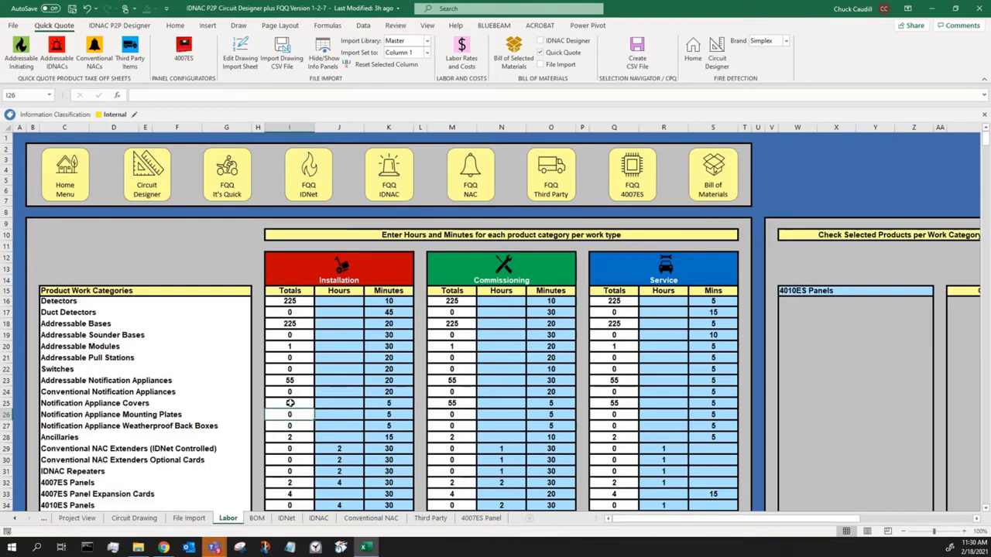
scroll(345, 398, down, 2)
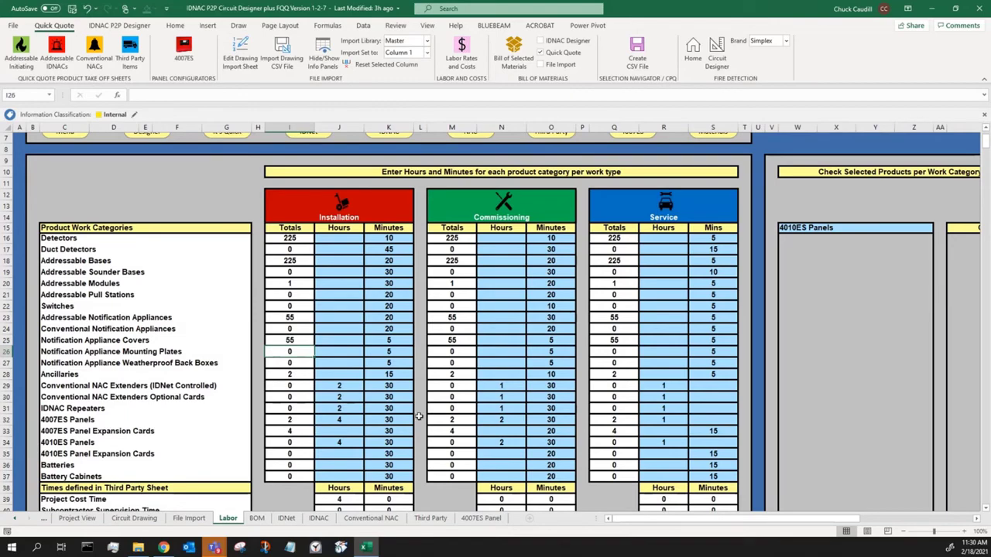
scroll(431, 416, up, 2)
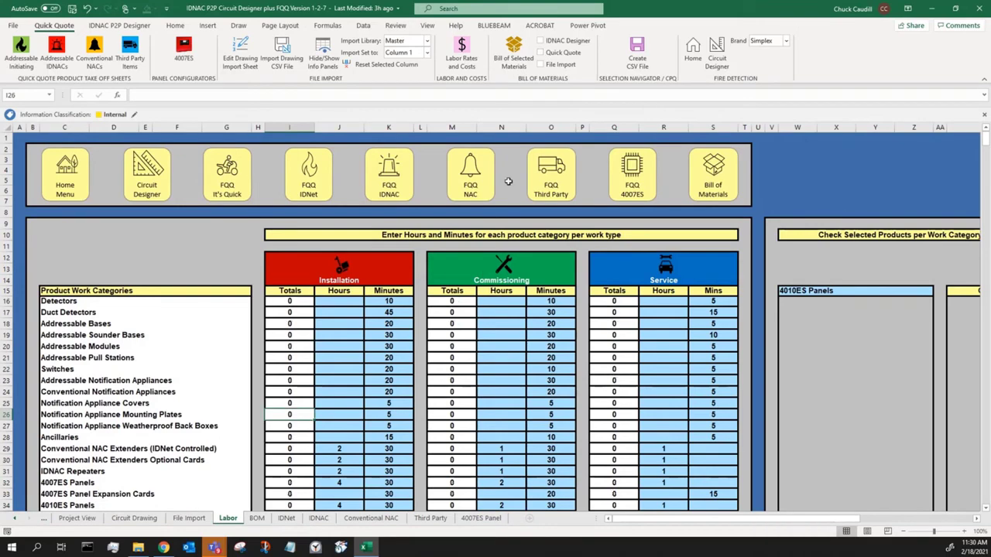
Step: Make File Import the materials source and review the labor totals, working-period rates and selling prices
click(540, 64)
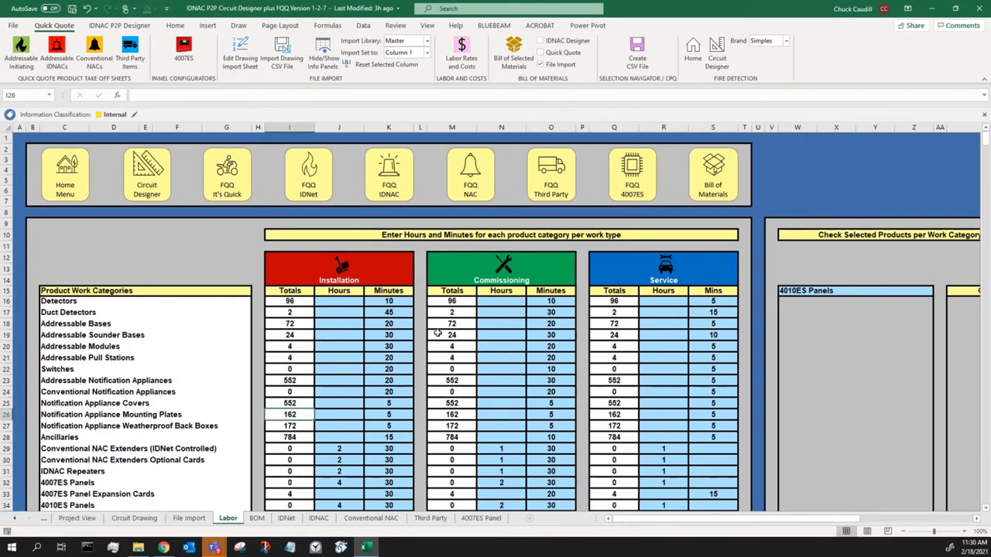
scroll(449, 334, down, 3)
scroll(526, 318, down, 1)
scroll(526, 318, down, 11)
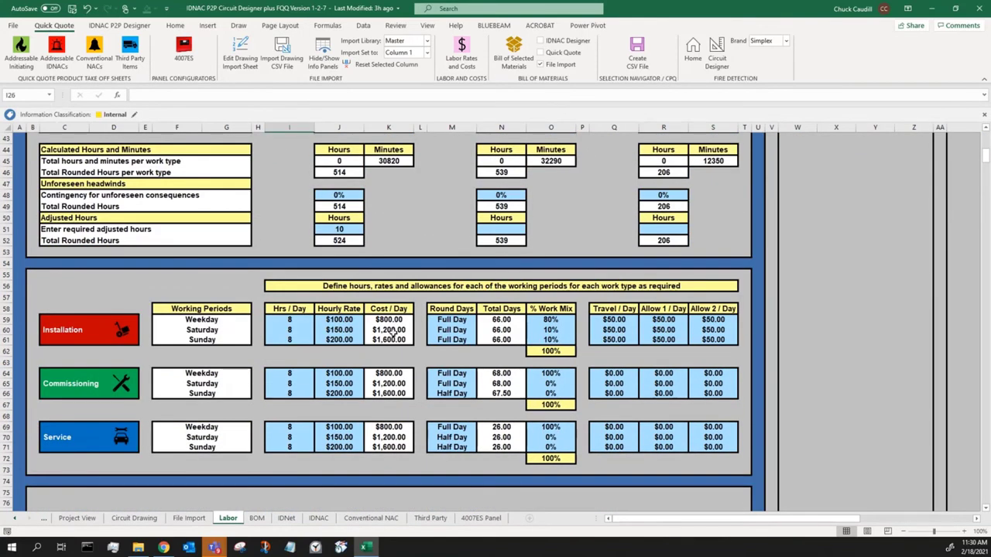
scroll(415, 371, down, 3)
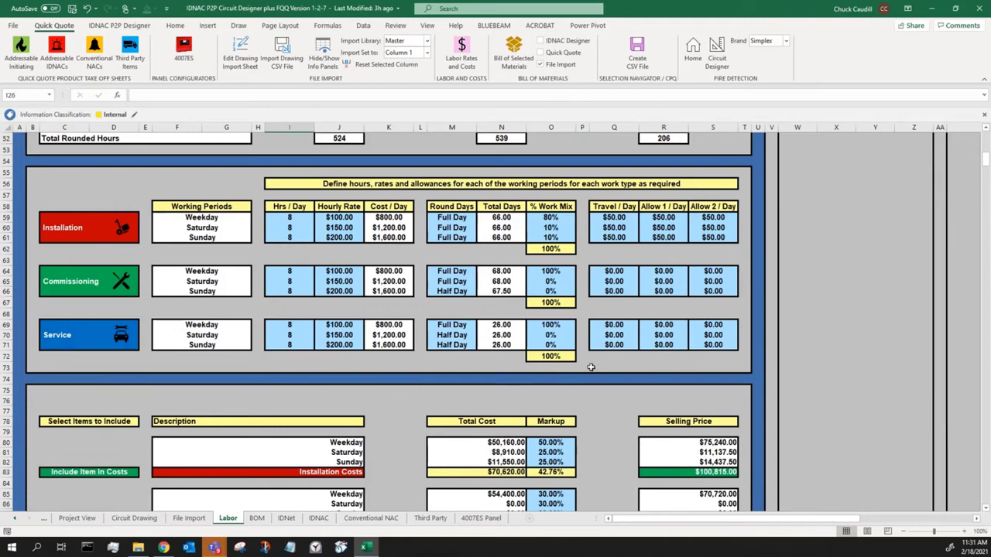
scroll(590, 366, up, 15)
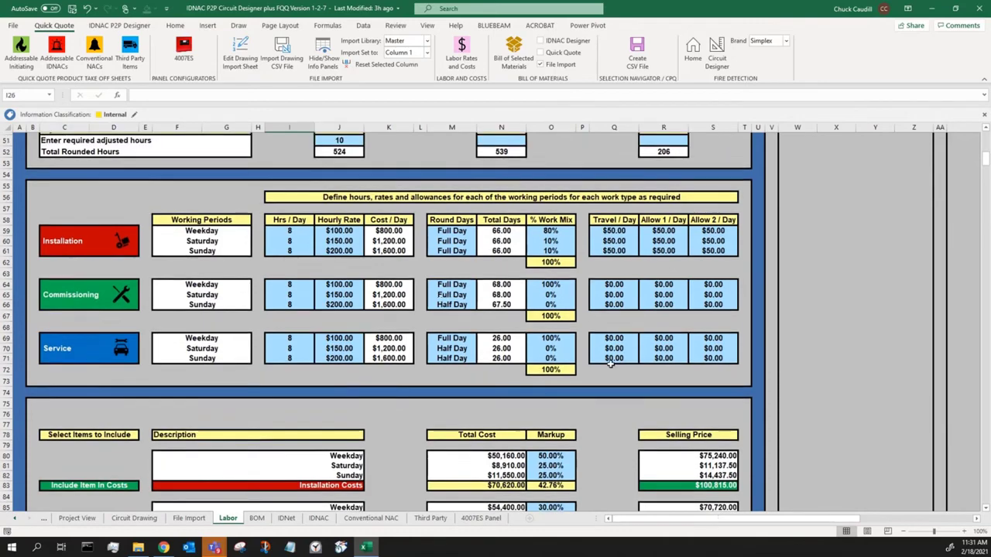
scroll(619, 364, up, 1)
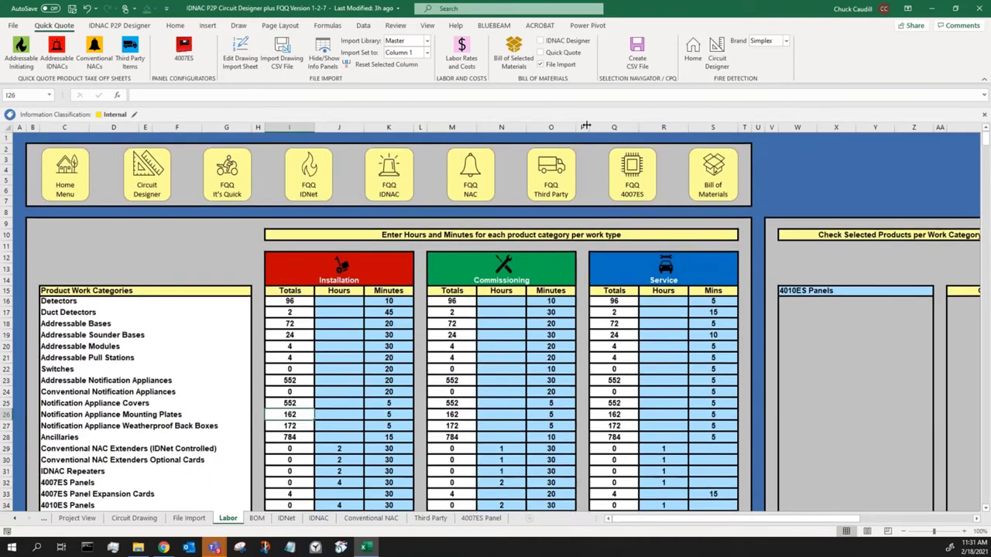
Step: Include all three materials sources in the labor totals, and open the bill of selected materials limited to File Import
click(540, 41)
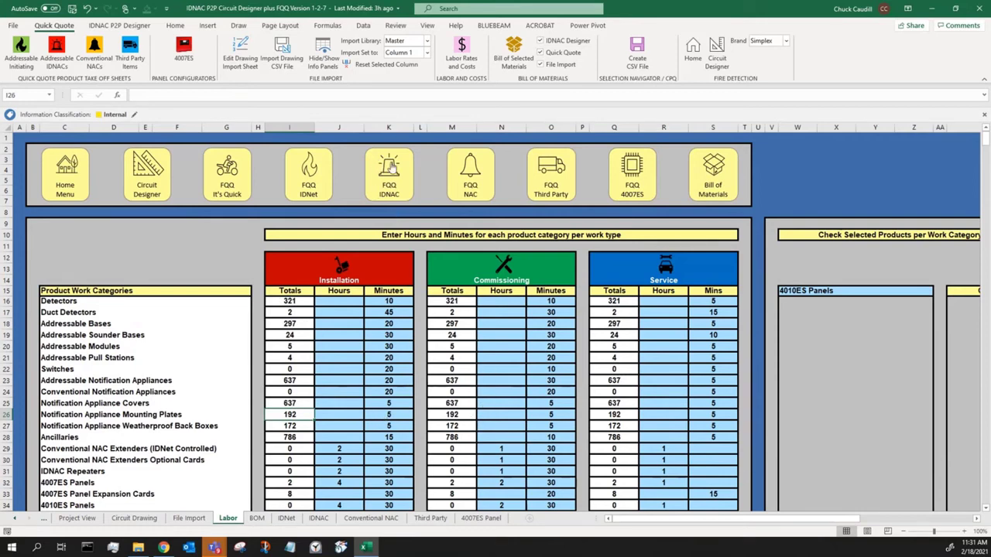
click(508, 57)
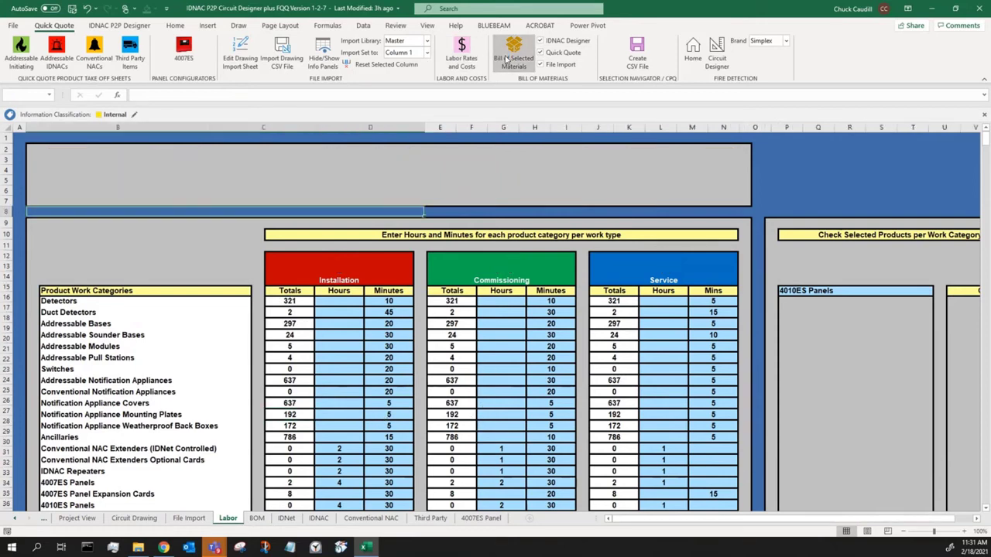
click(543, 41)
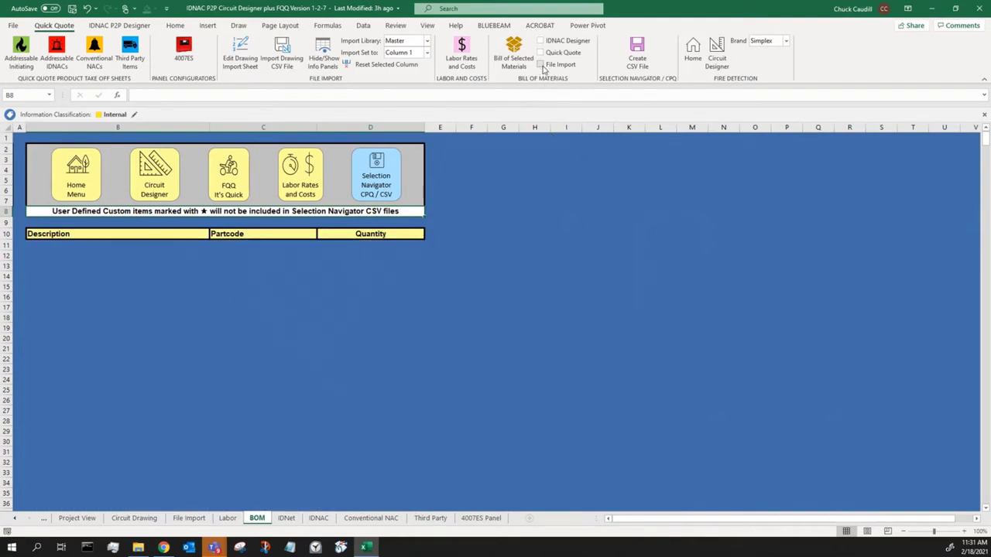
click(541, 65)
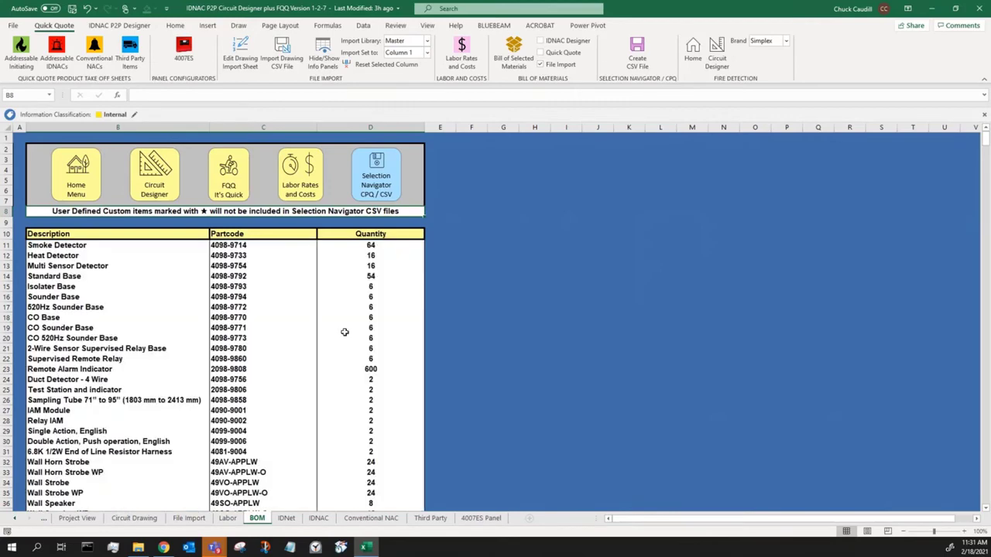
Step: Examine the File Import bill of materials, covering descriptions, part codes and quantities from the detectors through the annunciators
scroll(310, 324, down, 3)
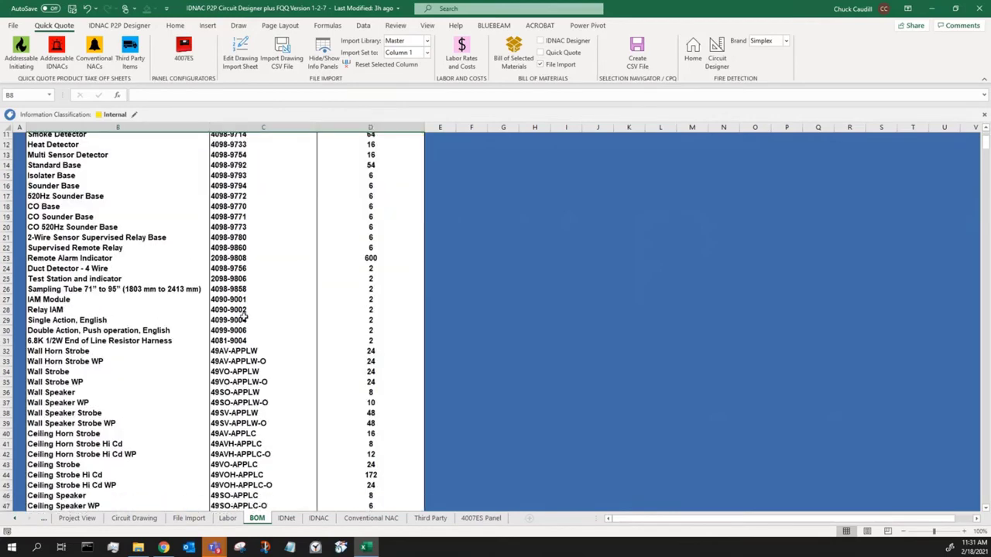
scroll(244, 313, down, 10)
scroll(240, 294, up, 13)
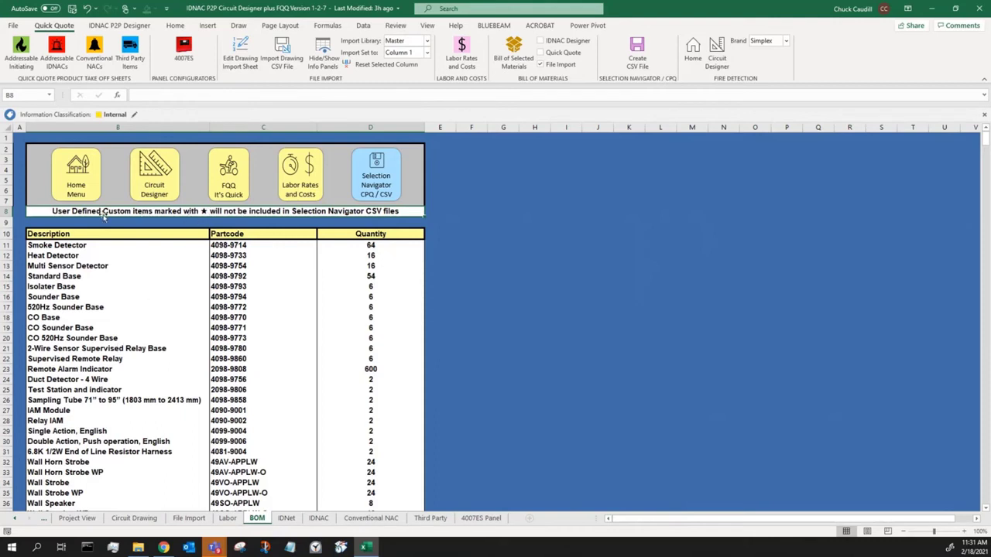
scroll(425, 310, down, 6)
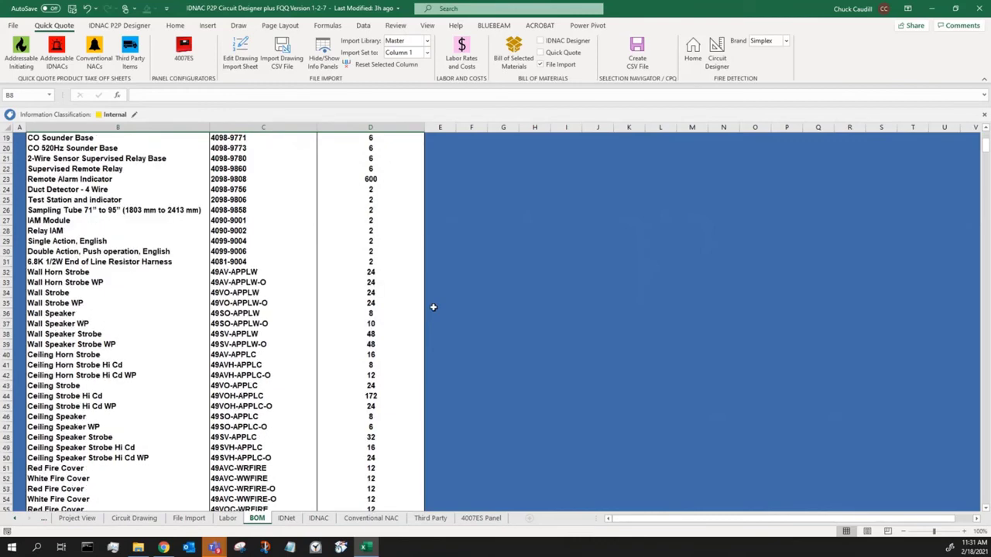
scroll(433, 310, down, 20)
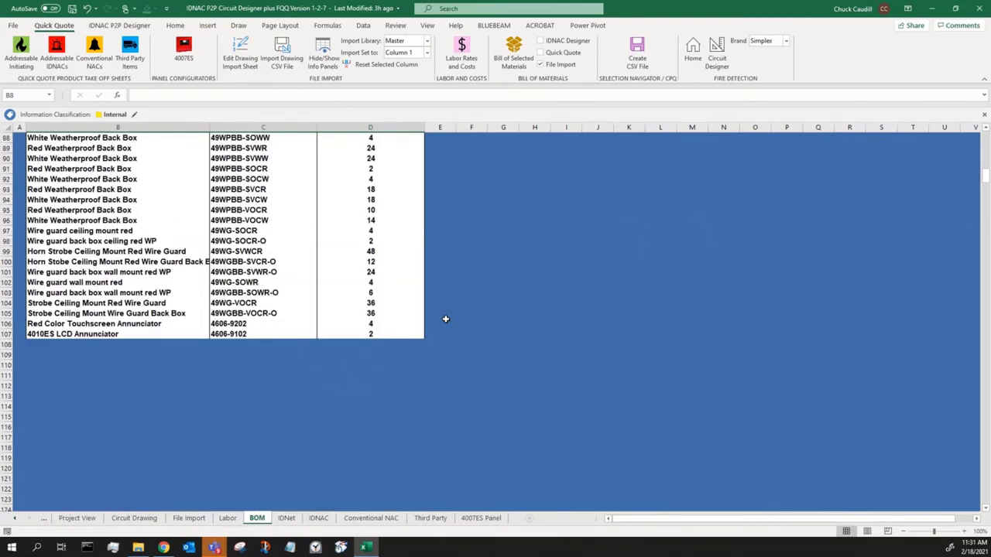
scroll(445, 318, up, 3)
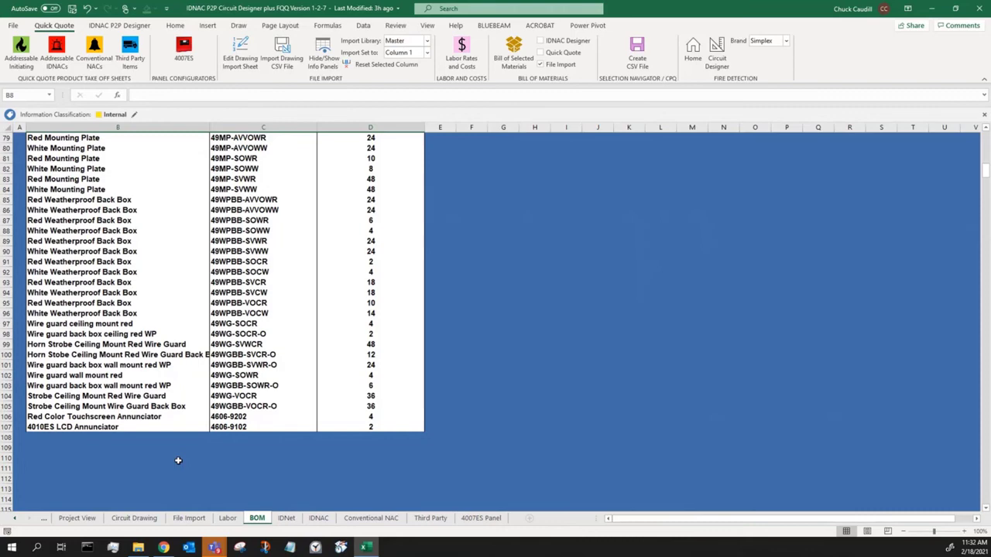
scroll(359, 394, up, 17)
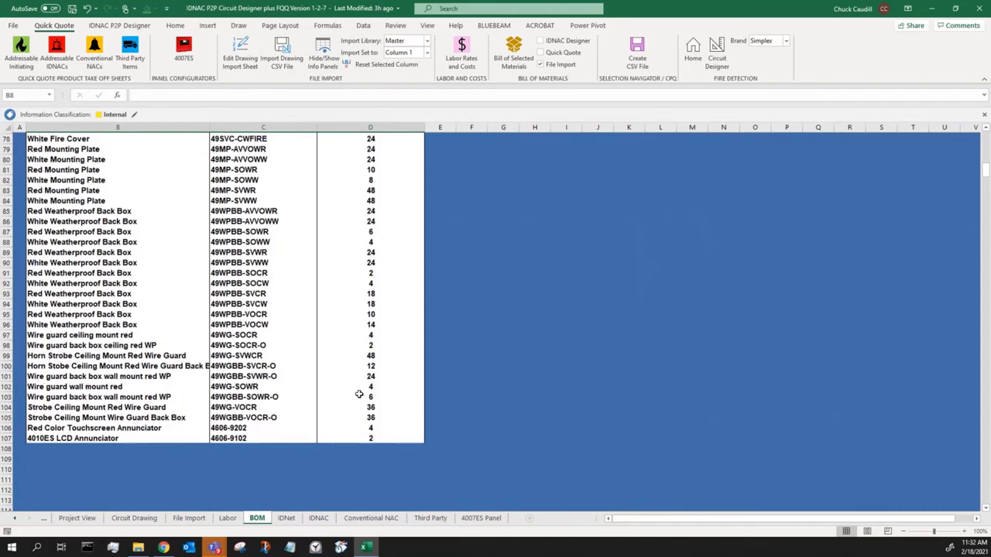
scroll(359, 394, up, 4)
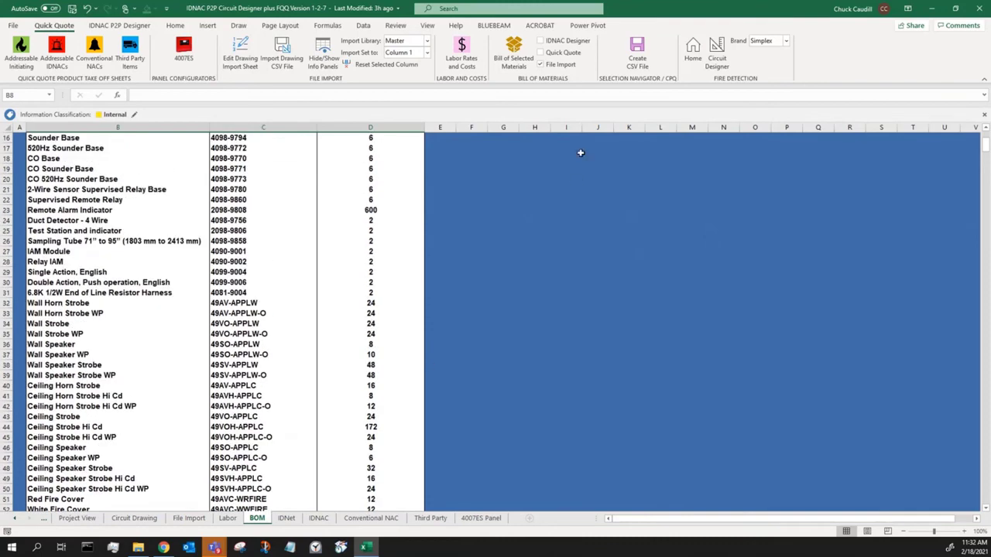
Step: Bring up the save dialog for exporting the bill of materials as a Comma Separated Values file, and cancel the export
click(639, 52)
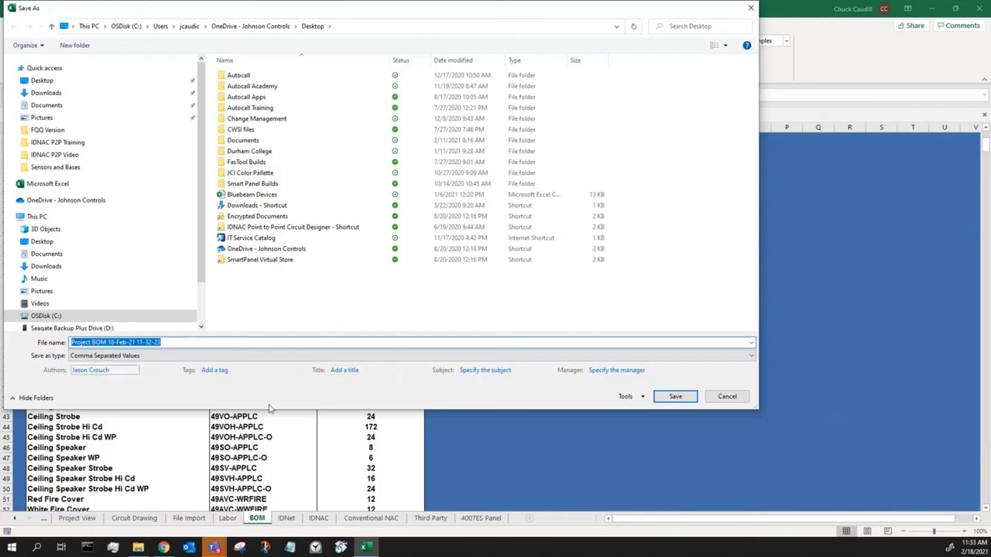
click(730, 397)
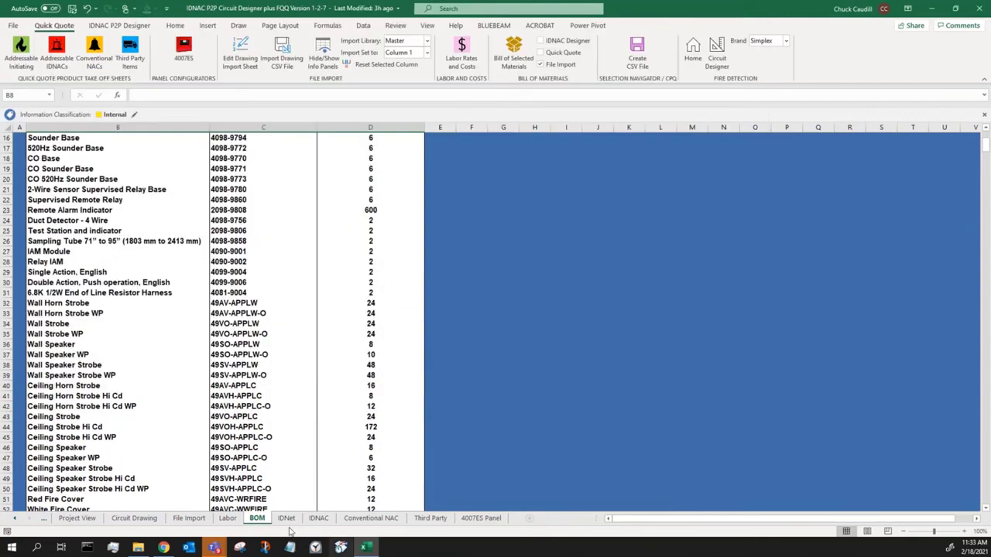
Step: Return to the Home sheet, view the support and feedback contact information and close it
click(44, 520)
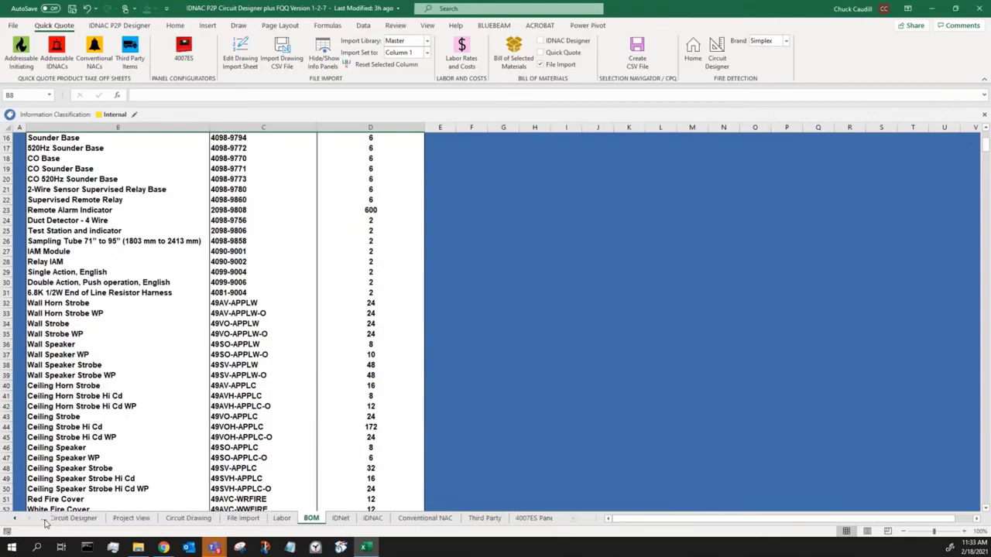
click(44, 521)
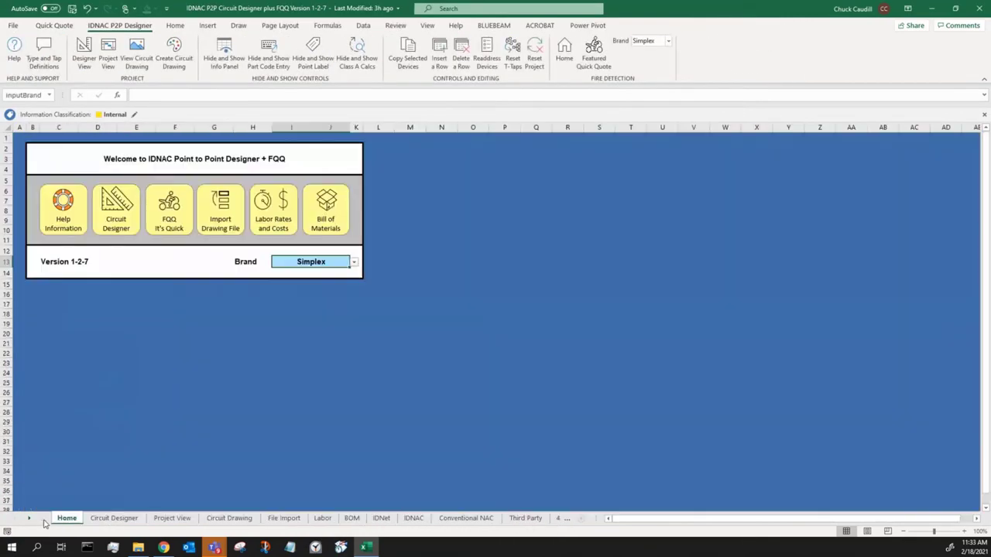
click(62, 208)
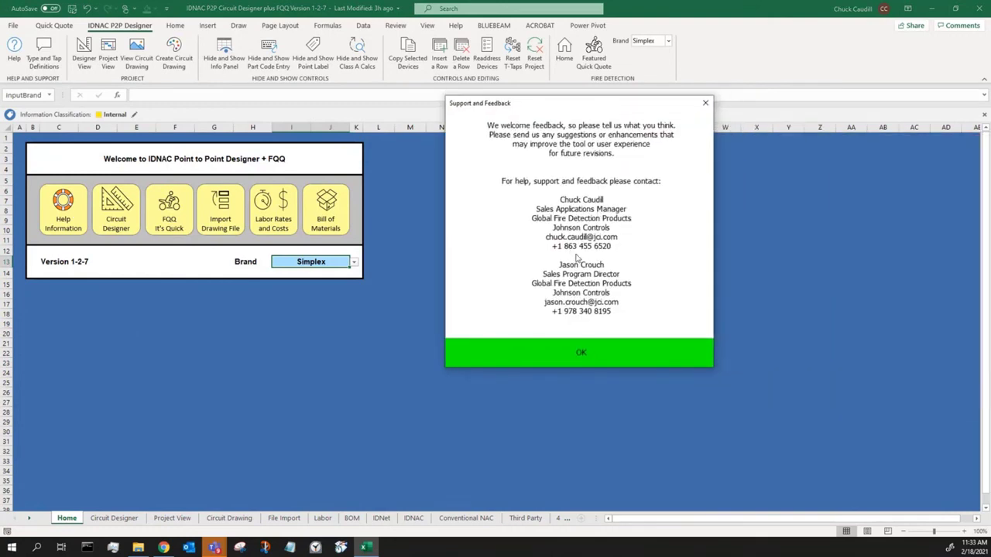
click(583, 356)
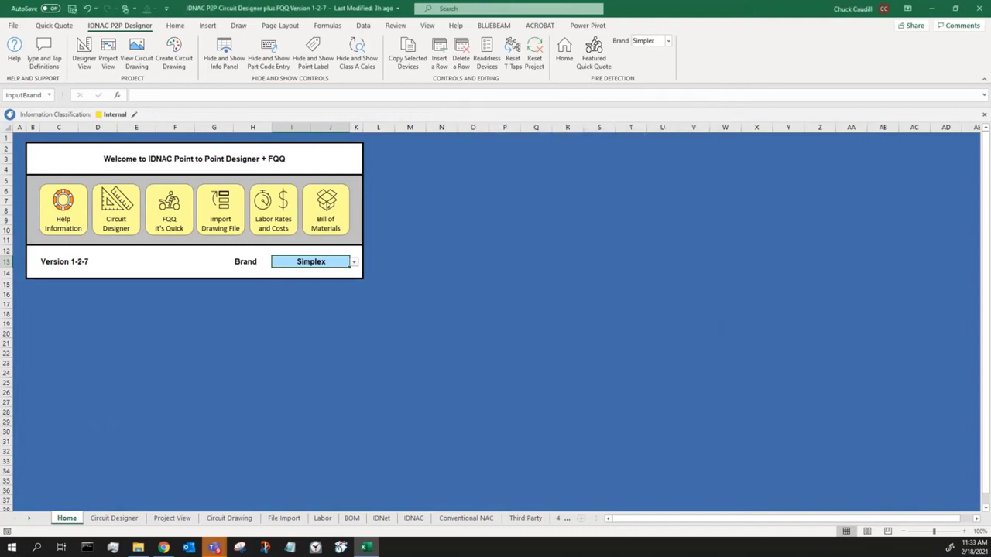